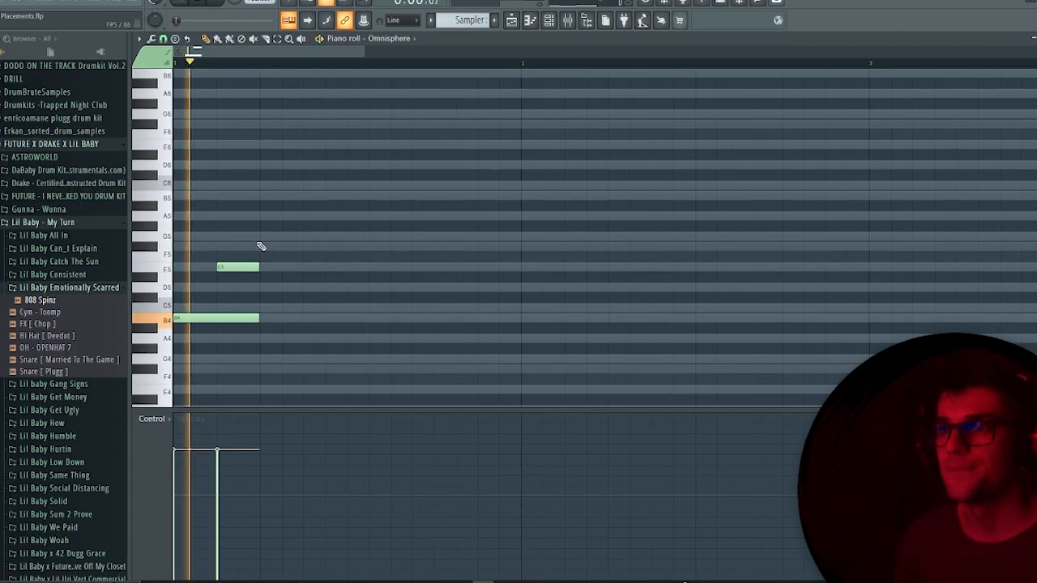
Add a G5 note after the E5 note and a B5 note right after it in bar 1, and play the melody.
left_click(291, 240)
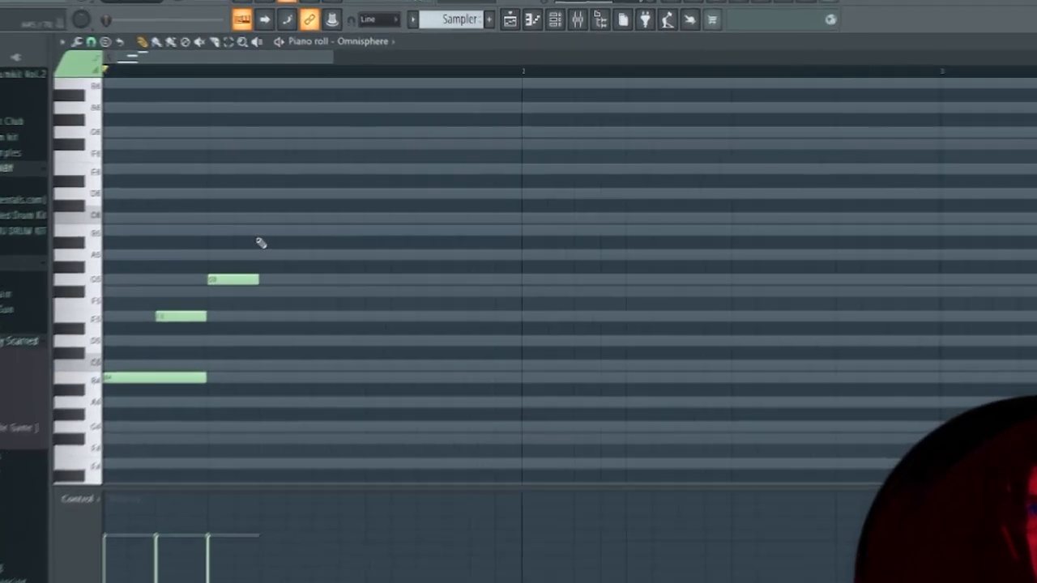
left_click(308, 199)
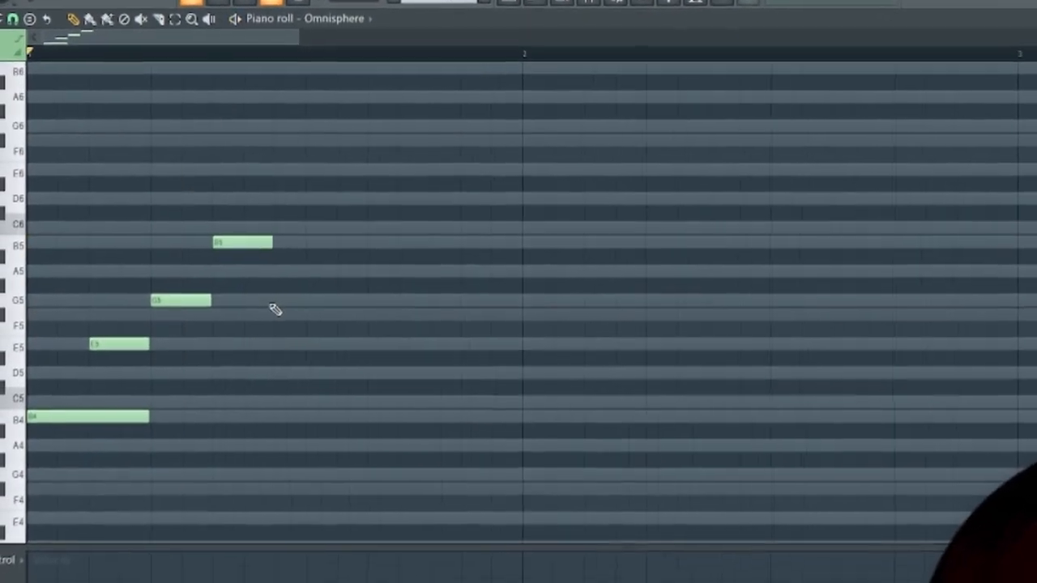
key("space")
Try a G5 note right after the B5 note, play it back and remove it.
left_click(280, 302)
key("space")
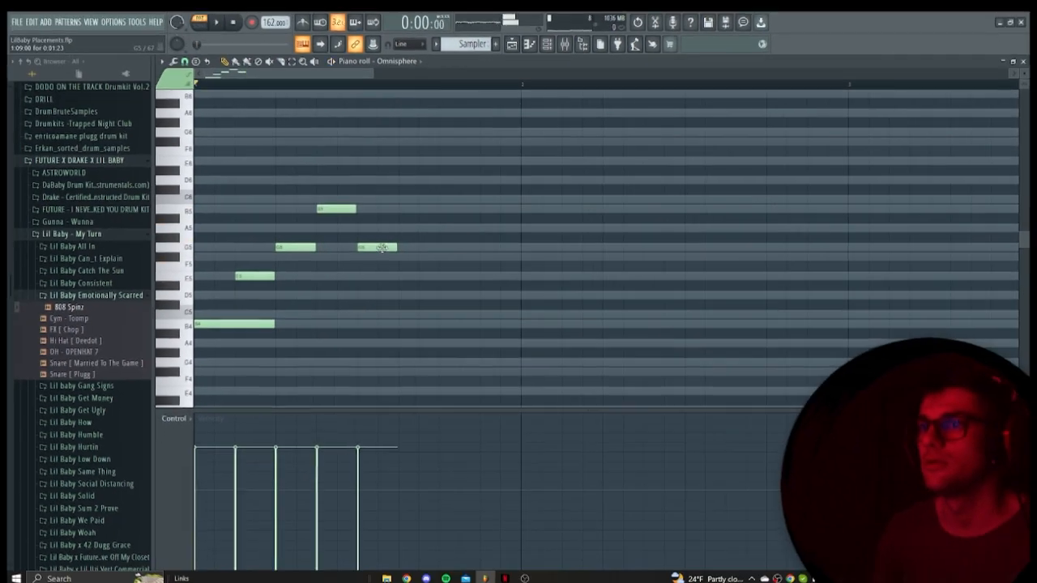
right_click(311, 301)
key("space")
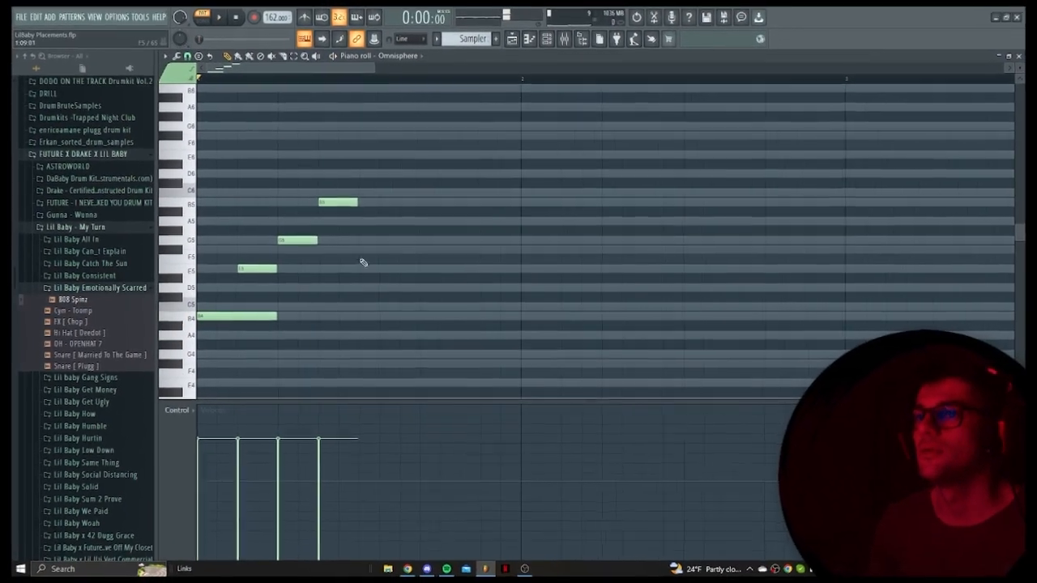
Continue the melody after the B5 note with consecutive E5, E6, F#6 and G6 notes to fill bar 1.
left_click(352, 271)
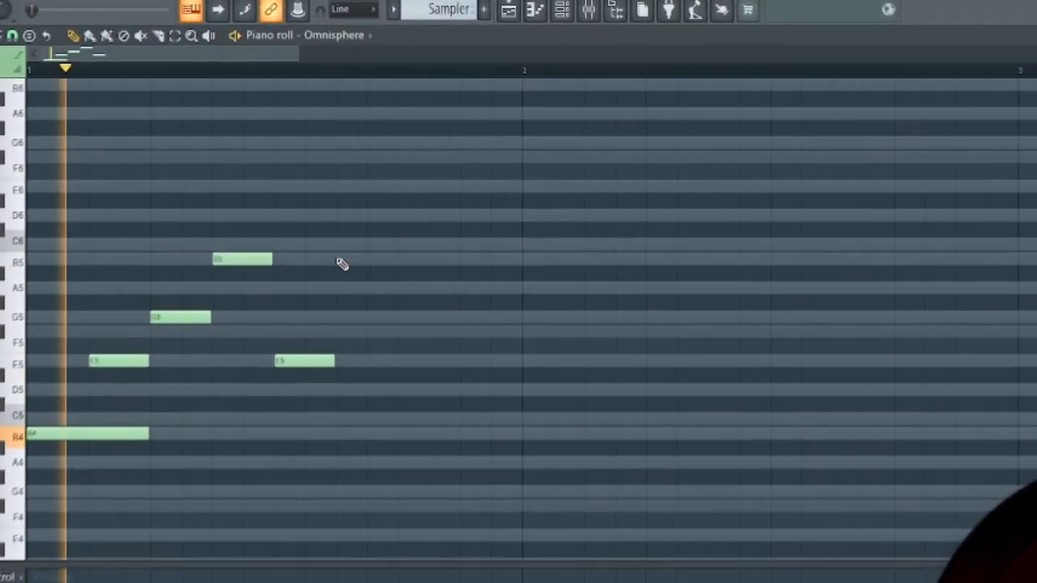
left_click(418, 209)
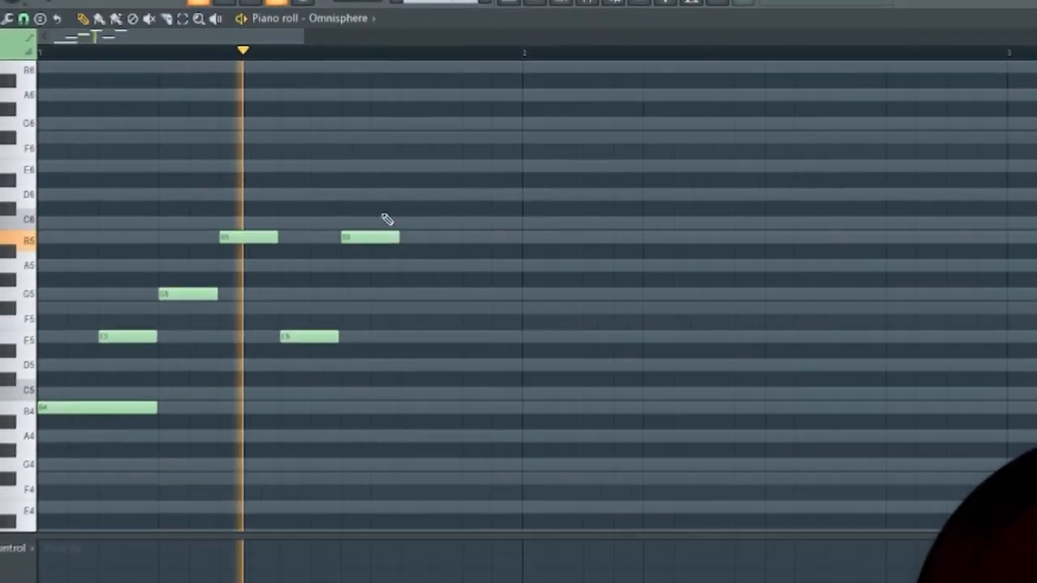
key("space")
right_click(408, 226)
left_click(386, 152)
key("space")
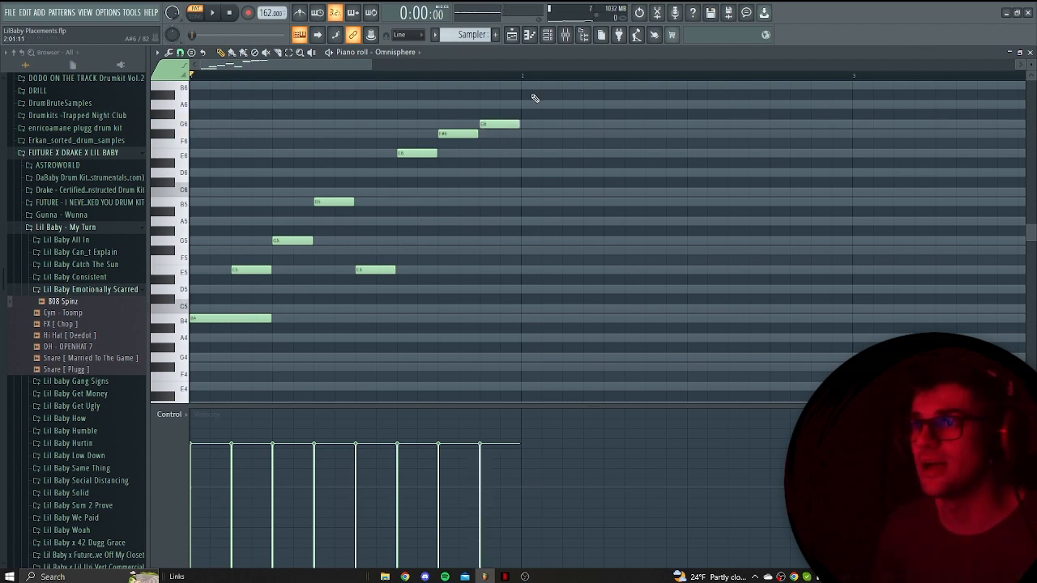
Add an E6 note at the start of bar 1 above the B4 note and play back the melody.
left_click_drag(532, 95, 208, 353)
left_click(496, 286, "ctrl")
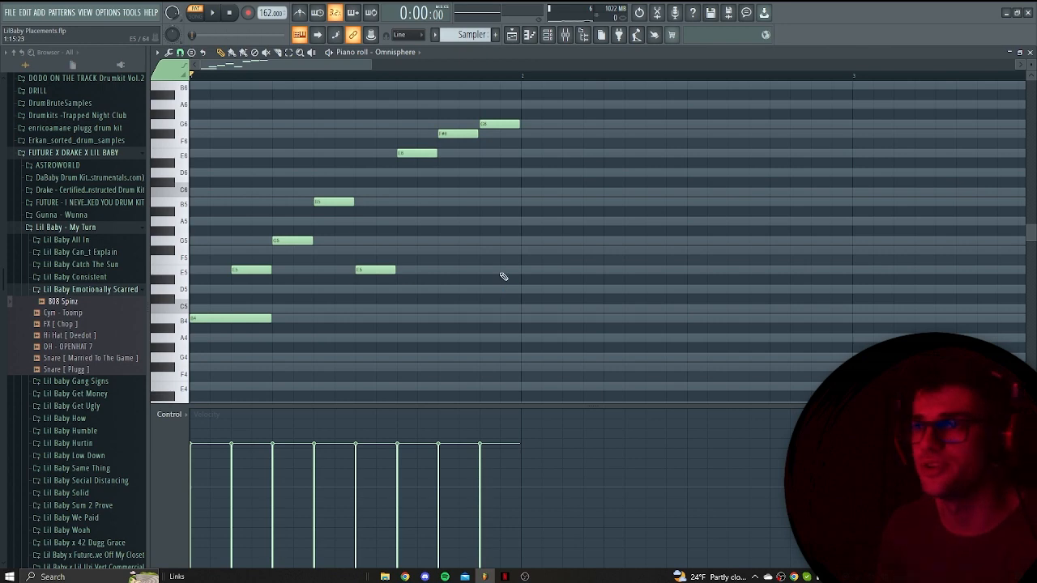
key("space")
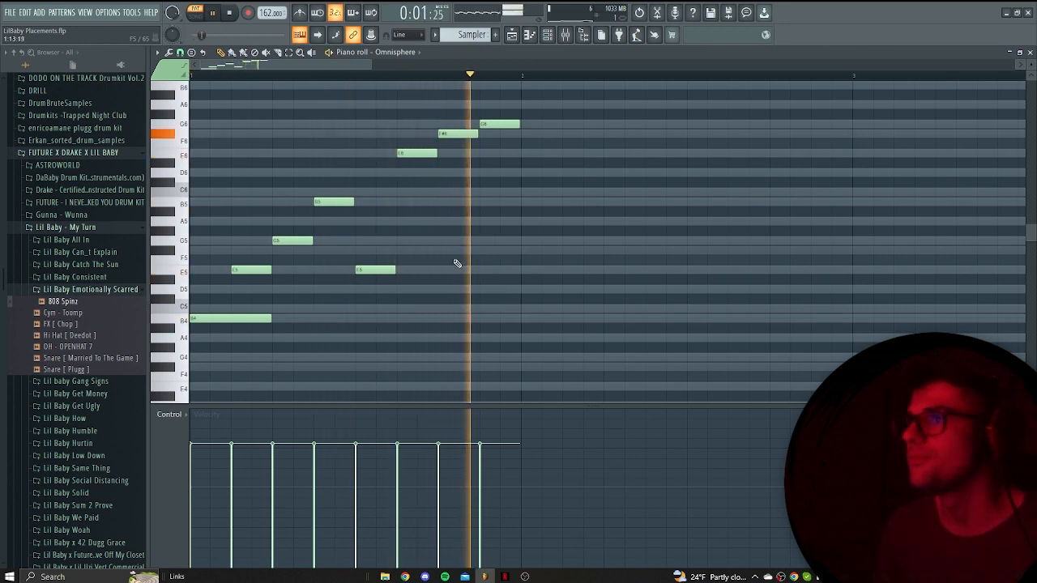
scroll(364, 223, "down", 1)
key("space")
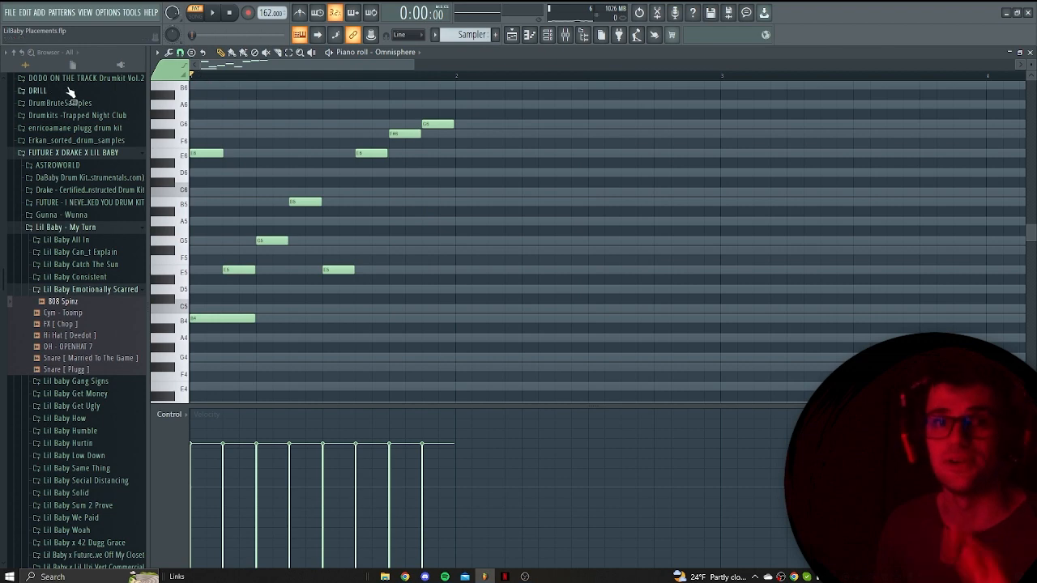
key("space")
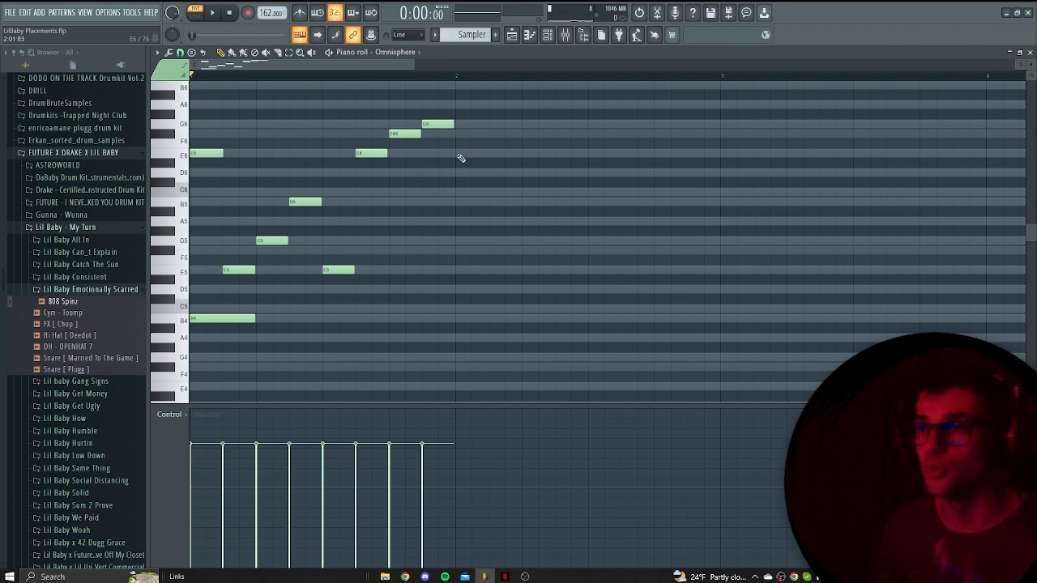
Duplicate all of the bar 1 notes into bar 2 and deselect the copies.
left_click_drag(470, 102, 476, 317, "ctrl")
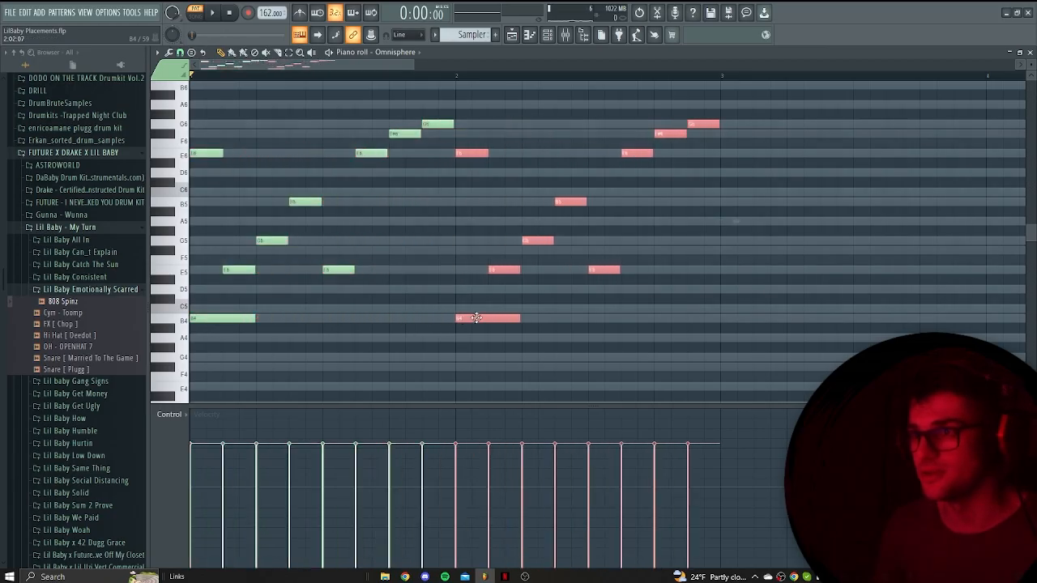
scroll(671, 321, "down", 2)
right_click(539, 260)
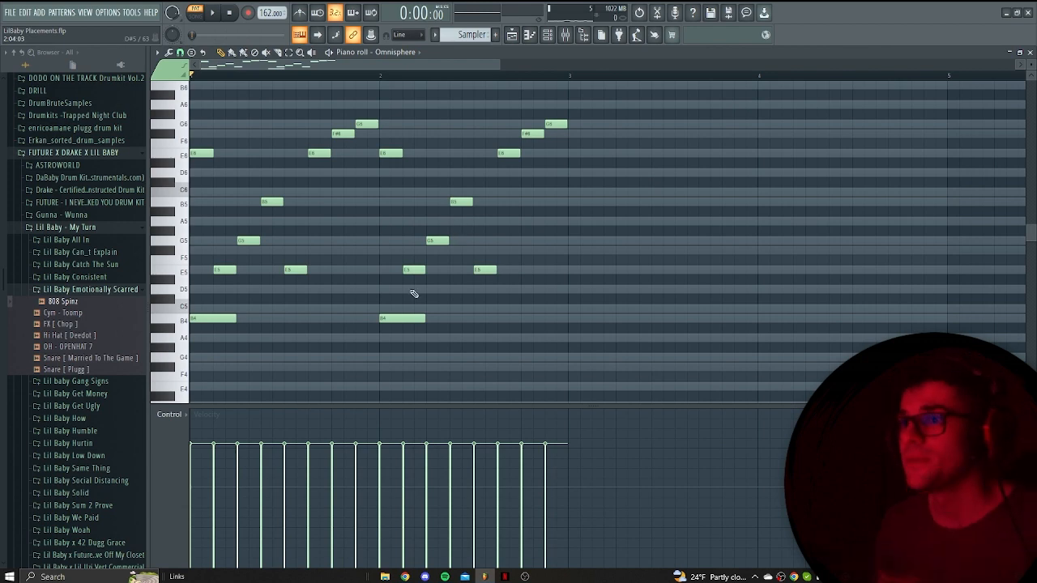
Duplicate the whole two-bar melody into bars 3 and 4 and clear the selection.
left_click_drag(625, 362, 164, 143)
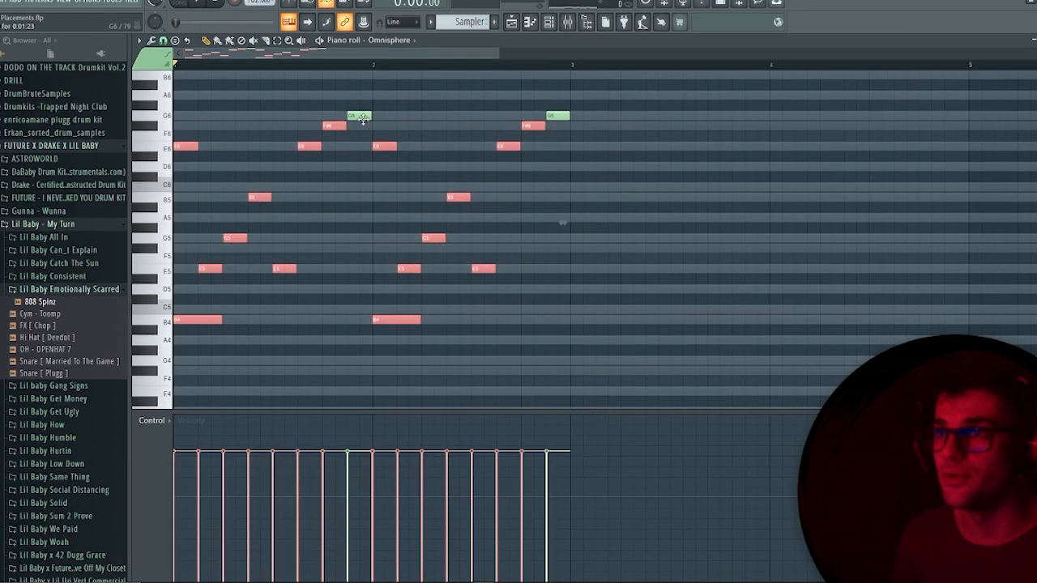
key("ctrl+a")
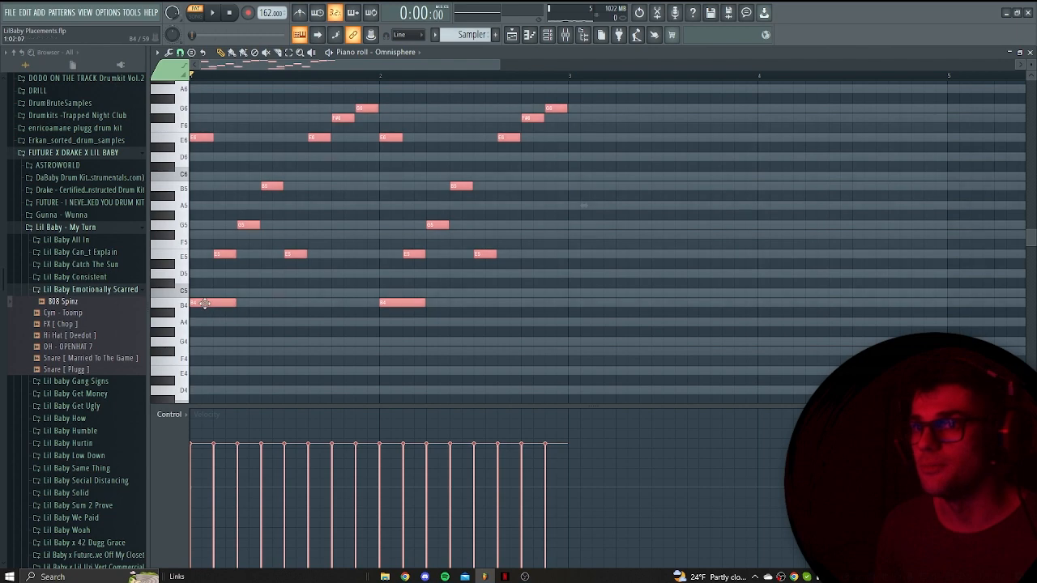
key("ctrl+b")
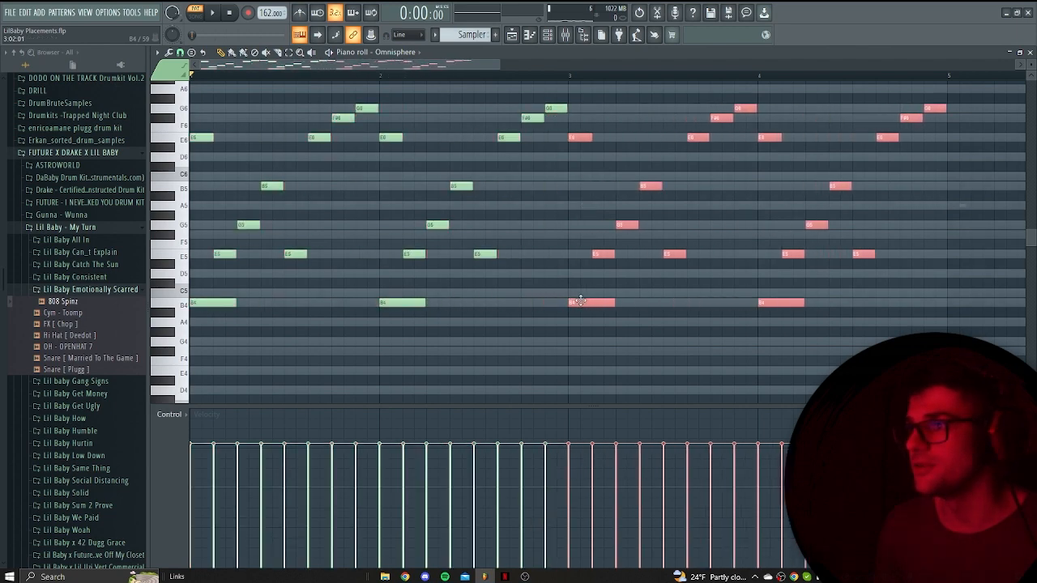
scroll(548, 301, "up", 1)
key("ctrl+d")
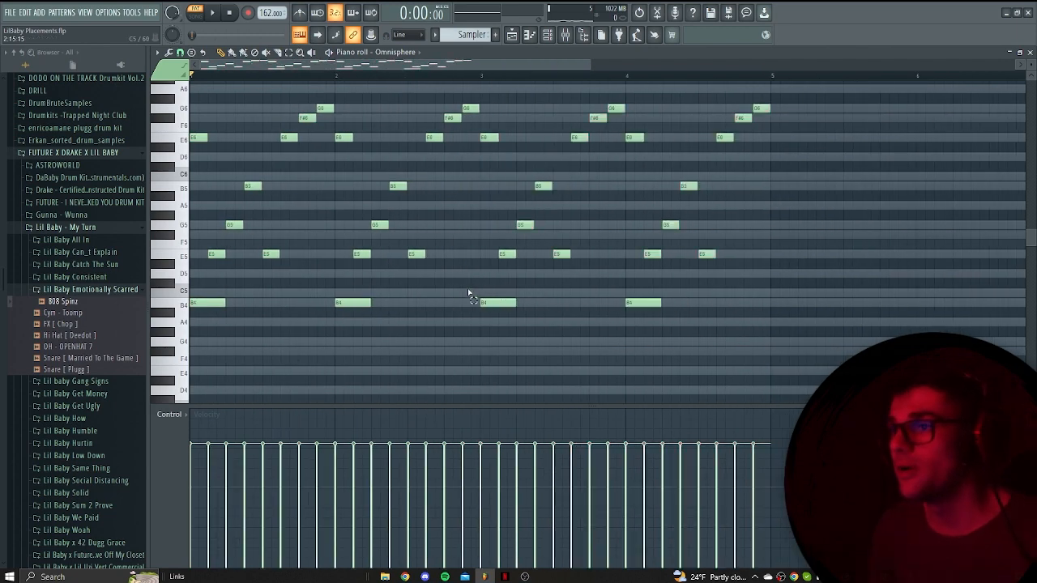
Raise the B4 notes at the start of bars 3 and 4 to C5 and deselect them.
left_click_drag(468, 289, 689, 318)
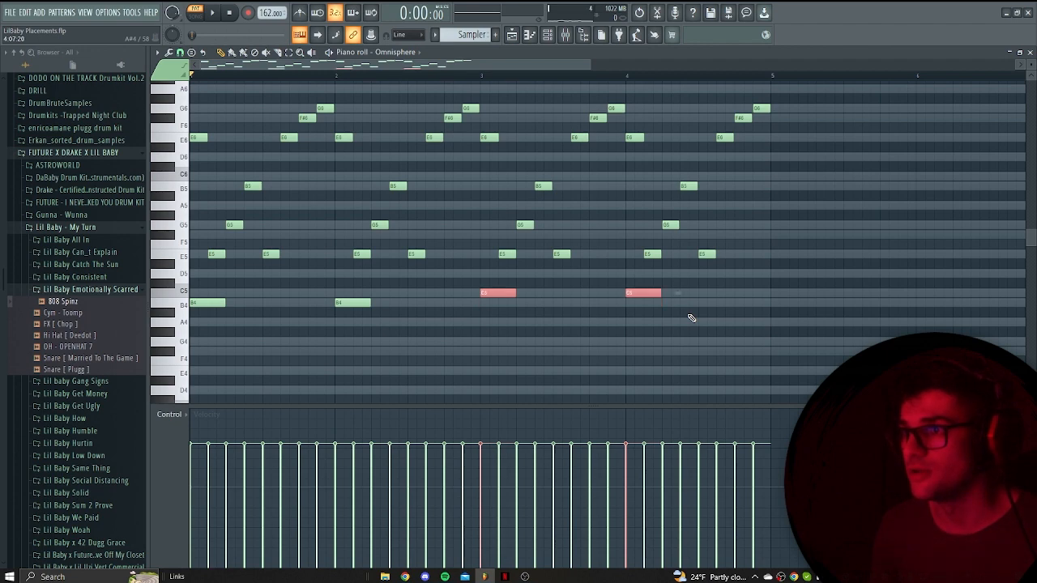
scroll(713, 333, "up", 3)
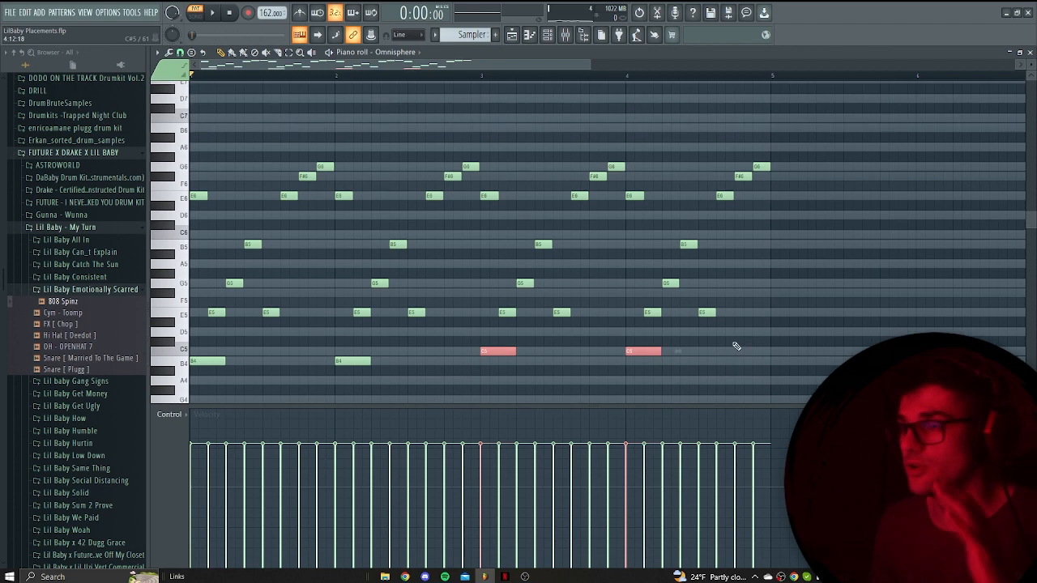
scroll(736, 346, "down", 3)
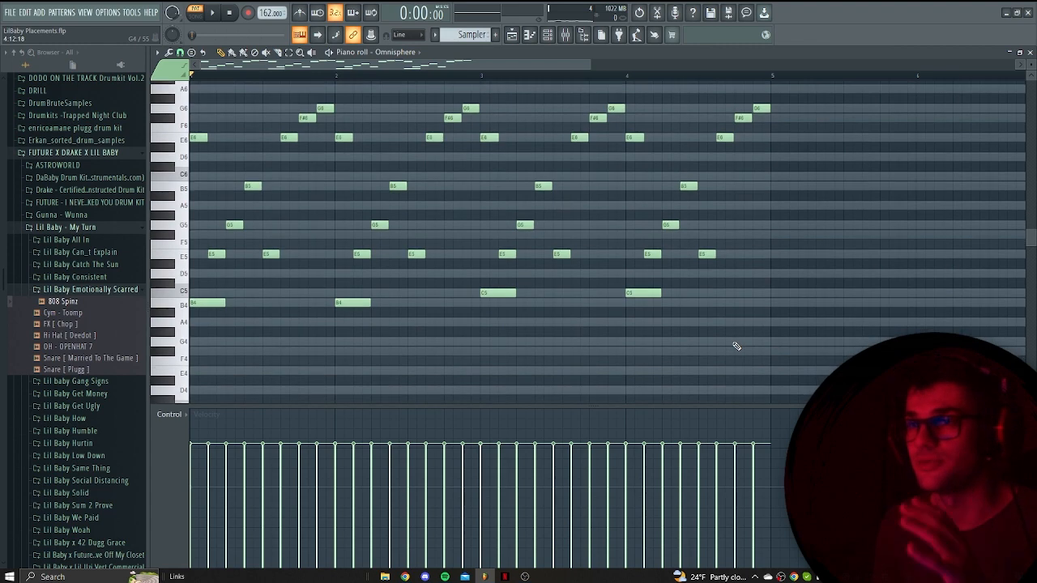
scroll(736, 341, "up", 1)
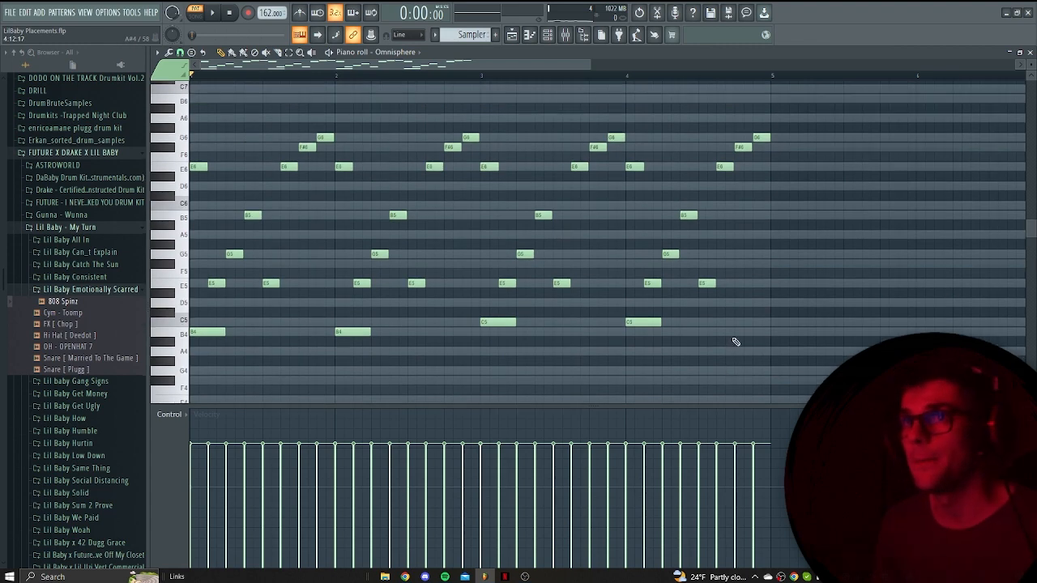
Play back the four bars and raise the B5 note in bar 4 to C6.
key("space")
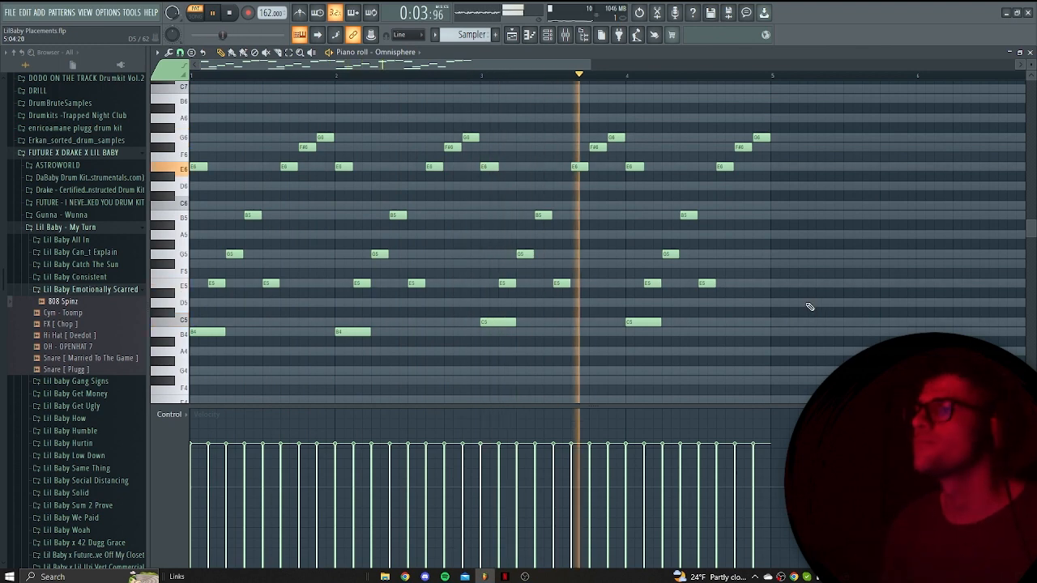
scroll(810, 307, "down", 1)
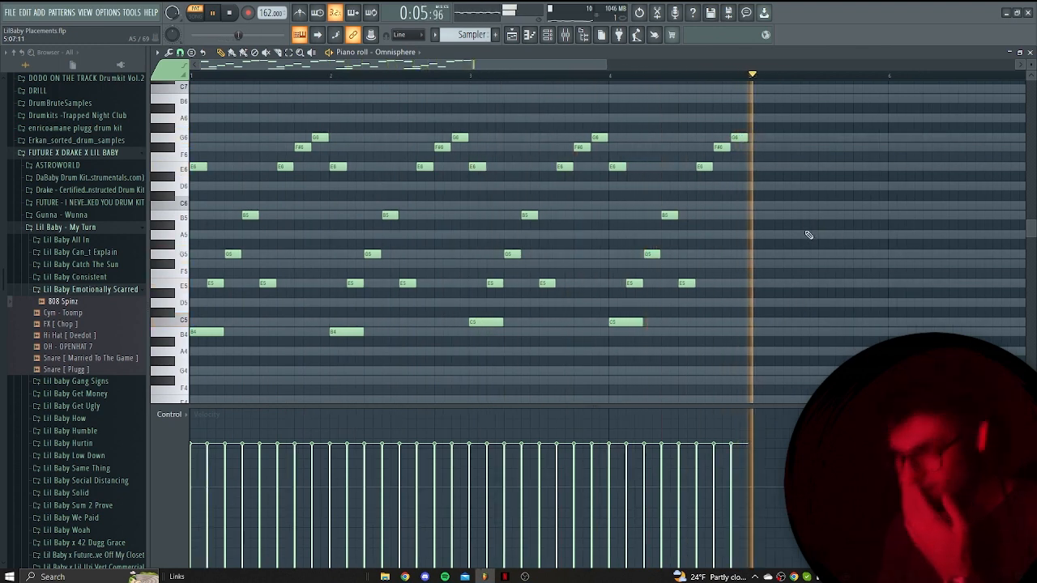
key("space")
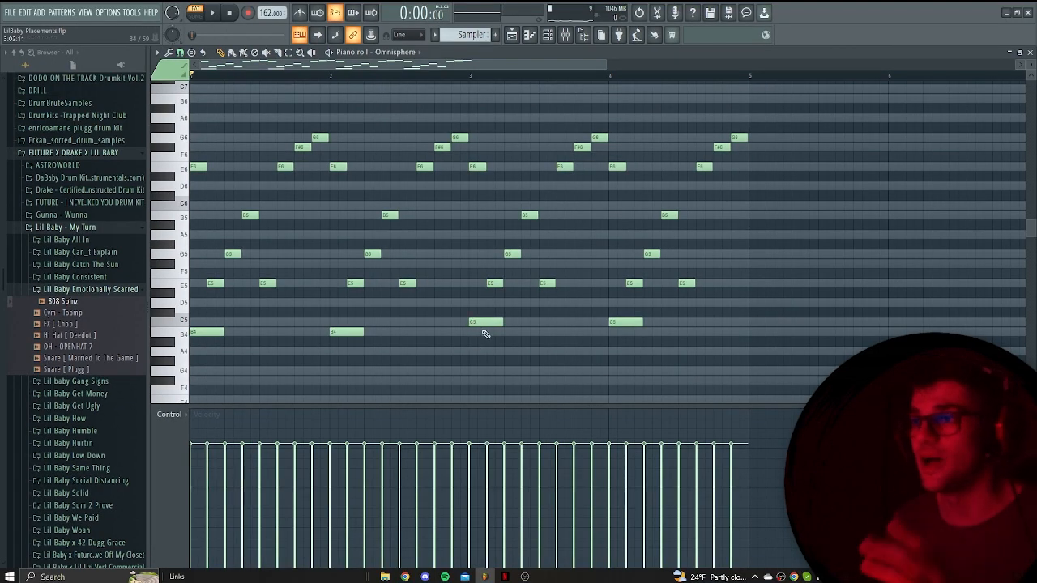
scroll(541, 278, "down", 2)
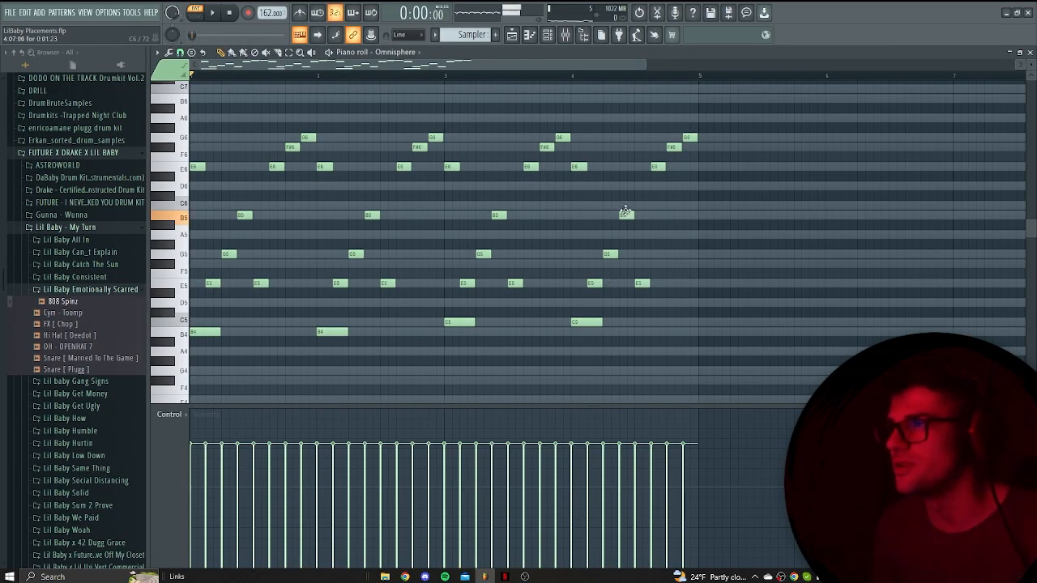
key("space")
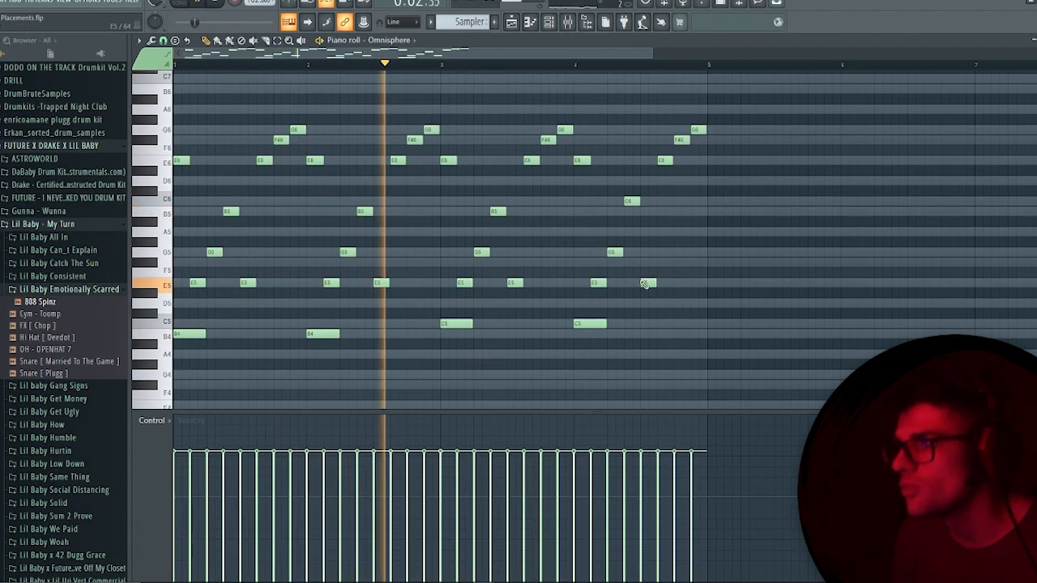
Try the G5 note in bar 4 at A5, move it back to G5 and replay the melody.
left_click_drag(652, 258, 648, 235)
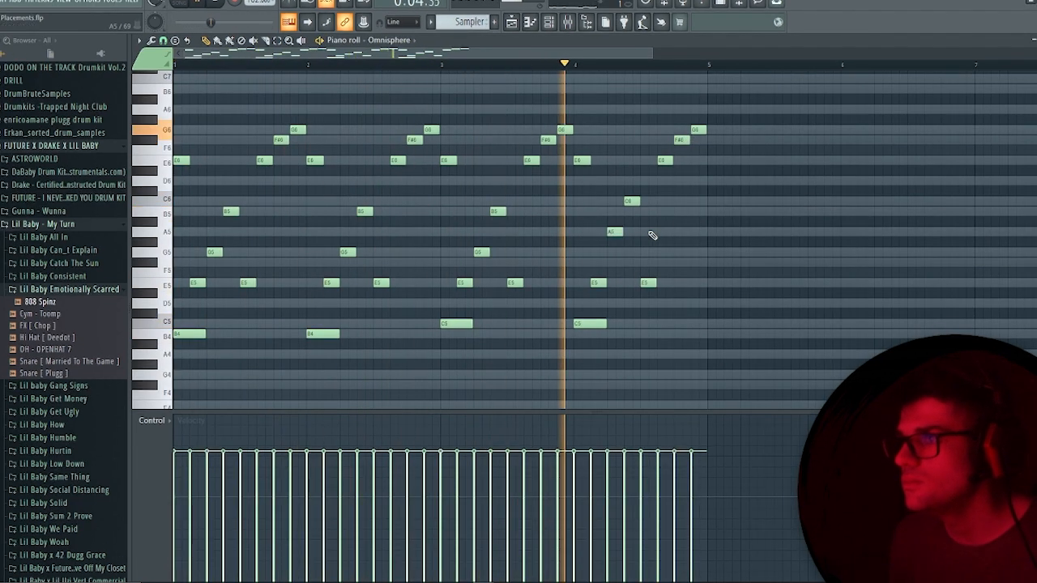
left_click_drag(615, 232, 615, 253)
key("space")
key("space")
key("space")
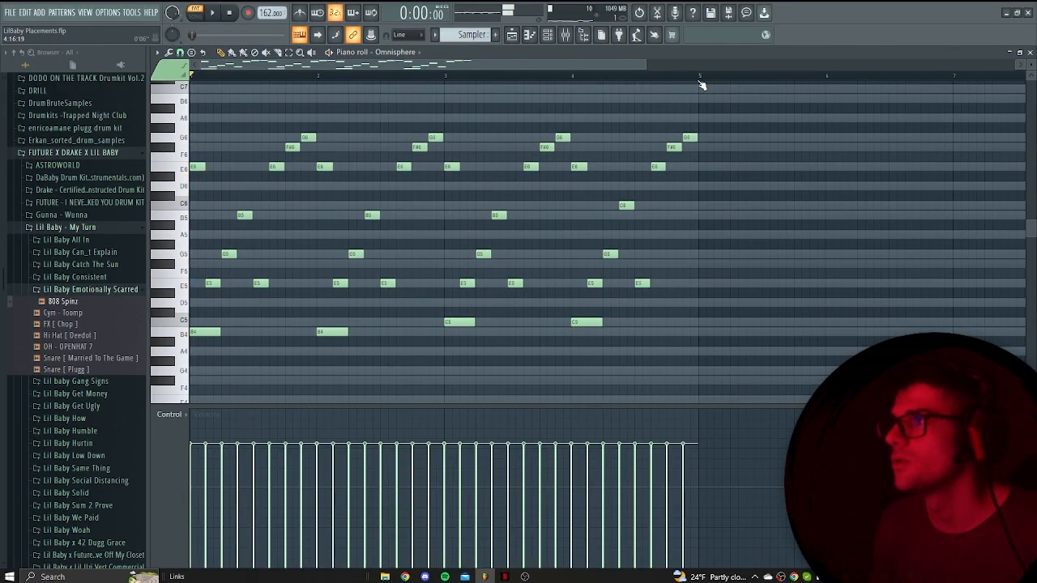
Play the melody and set the time selection to bars 1 through 4 so playback loops there.
key("space")
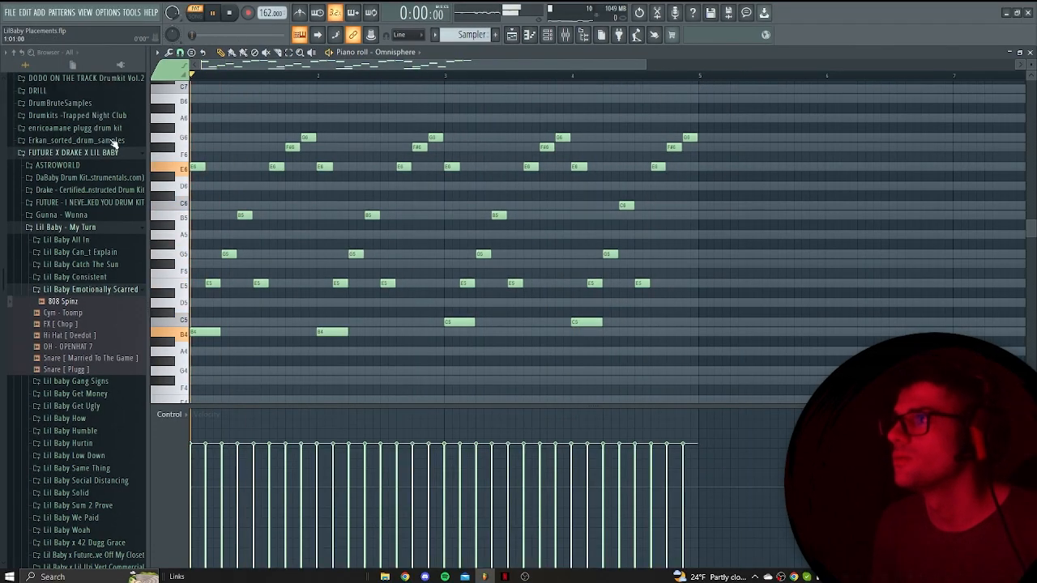
key("space")
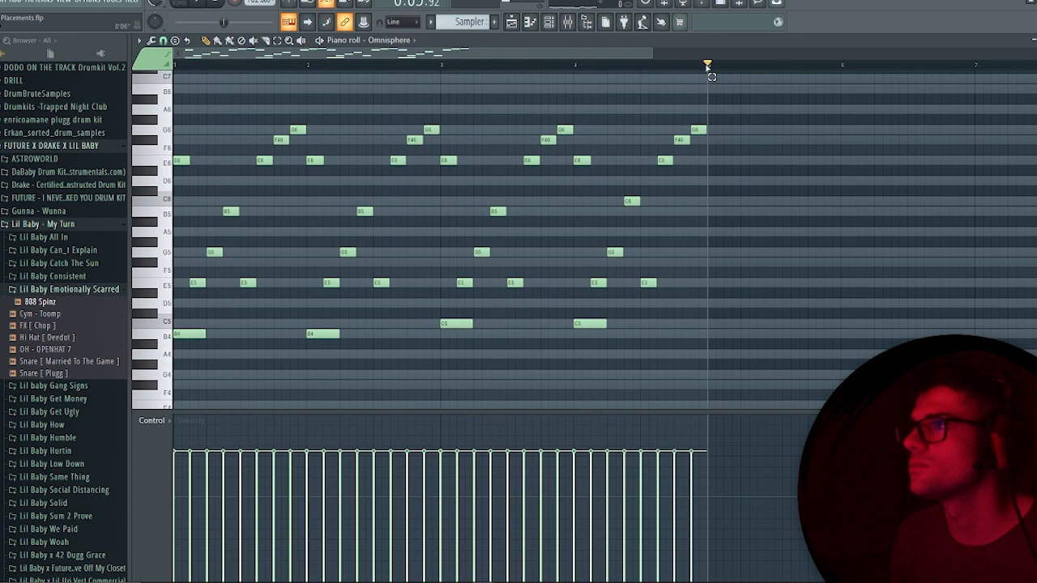
key("space")
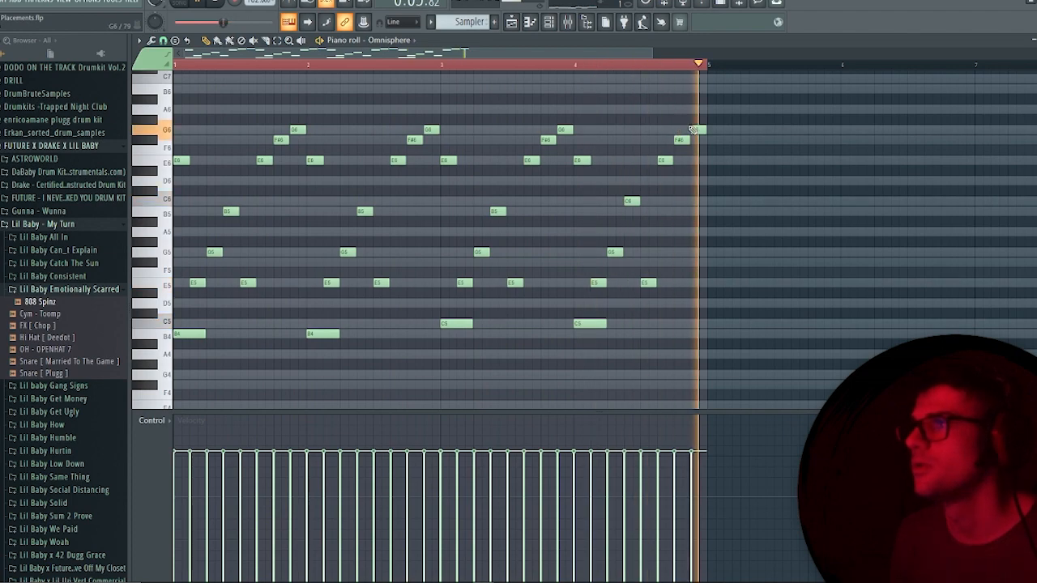
Play back the looped four-bar melody with the octave above its highest notes in view.
scroll(680, 138, "up", 3)
scroll(664, 164, "down", 1)
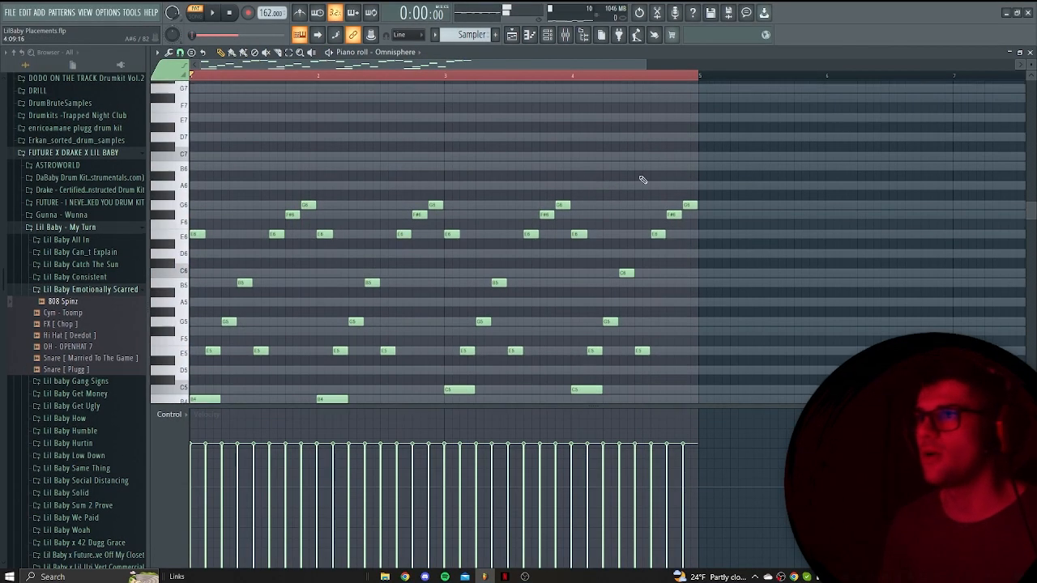
scroll(583, 169, "down", 1)
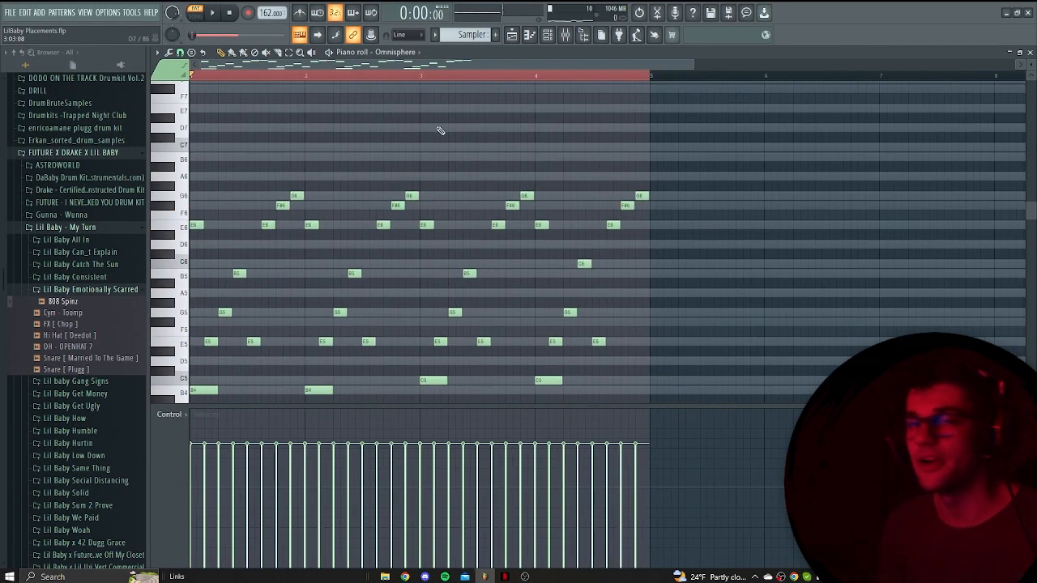
scroll(445, 135, "up", 1)
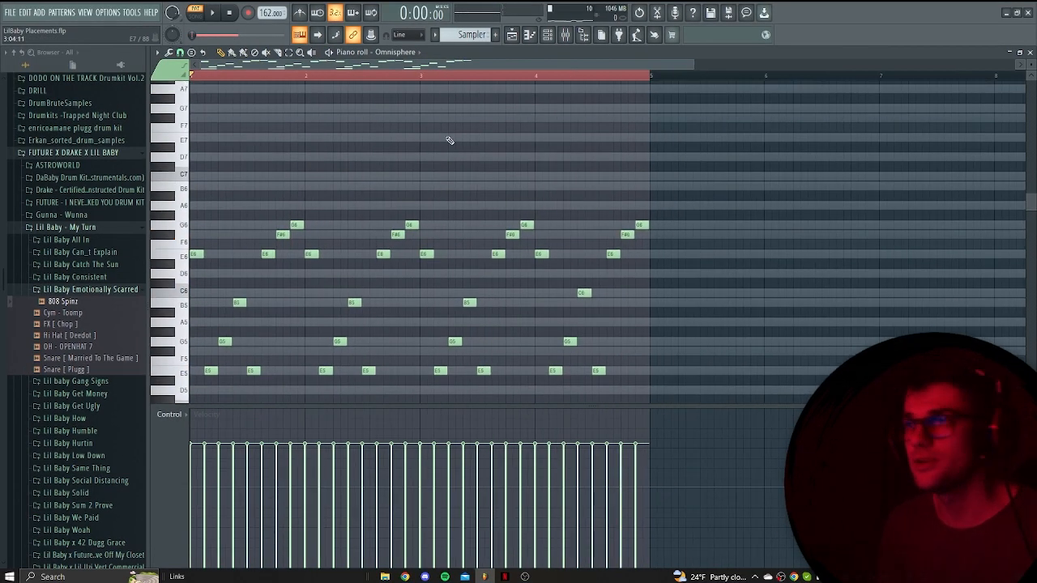
key("space")
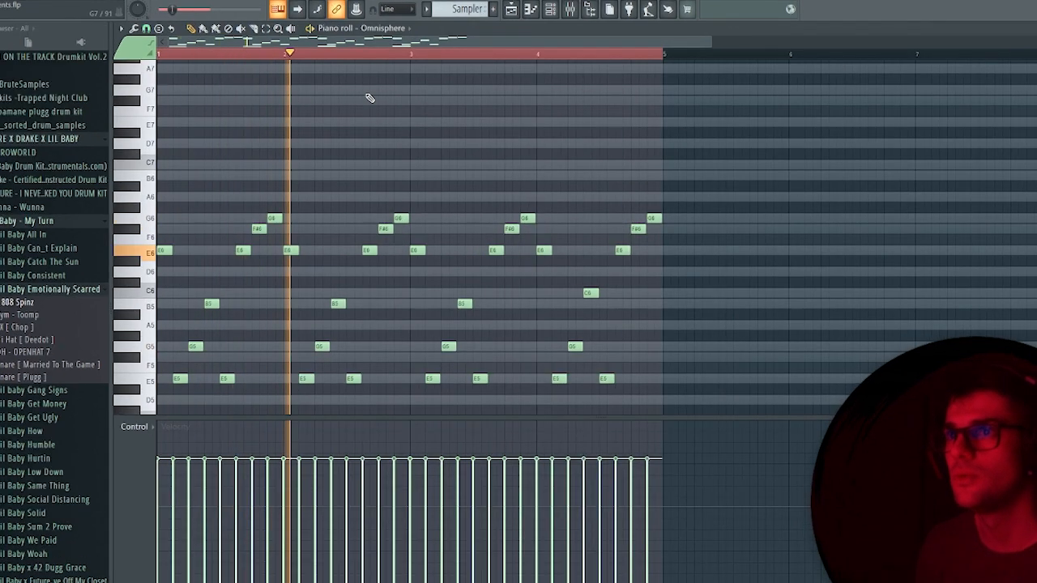
Add a descending G7 and F#7 note pair above the melody in both bar 2 and bar 4.
left_click(350, 89)
left_click(367, 100)
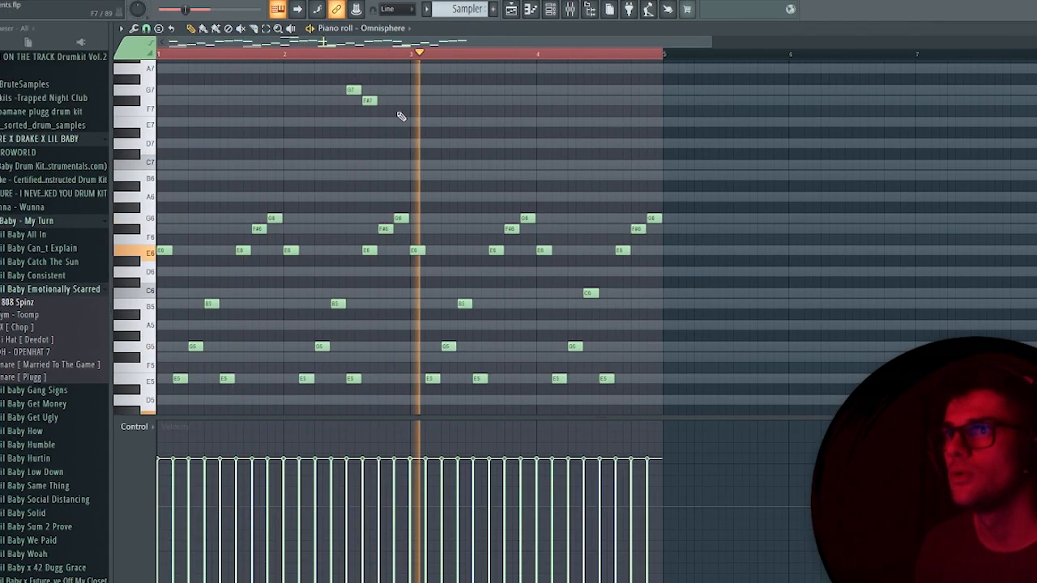
left_click(605, 90)
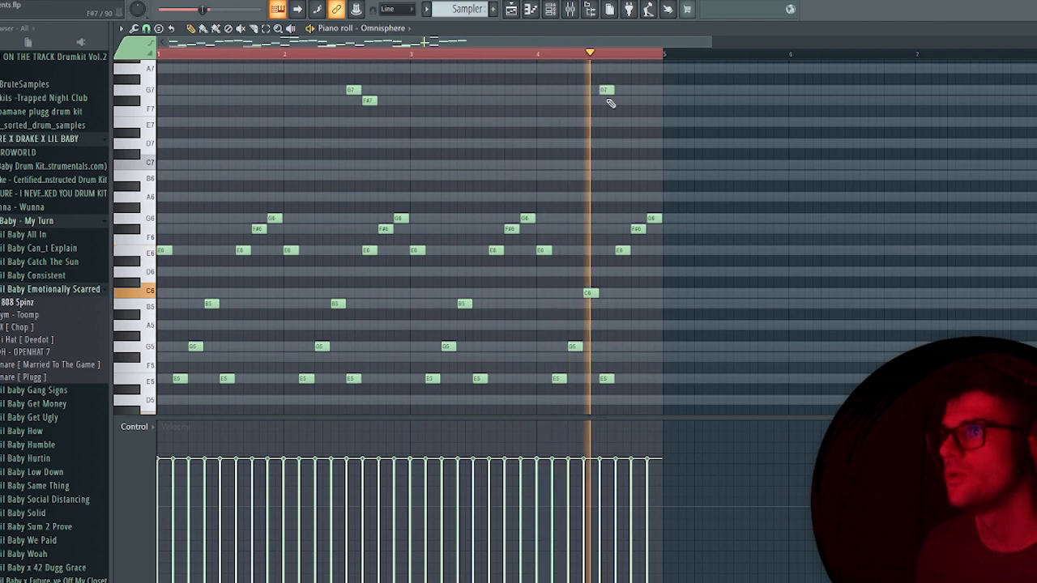
left_click(613, 100)
left_click_drag(613, 100, 620, 100)
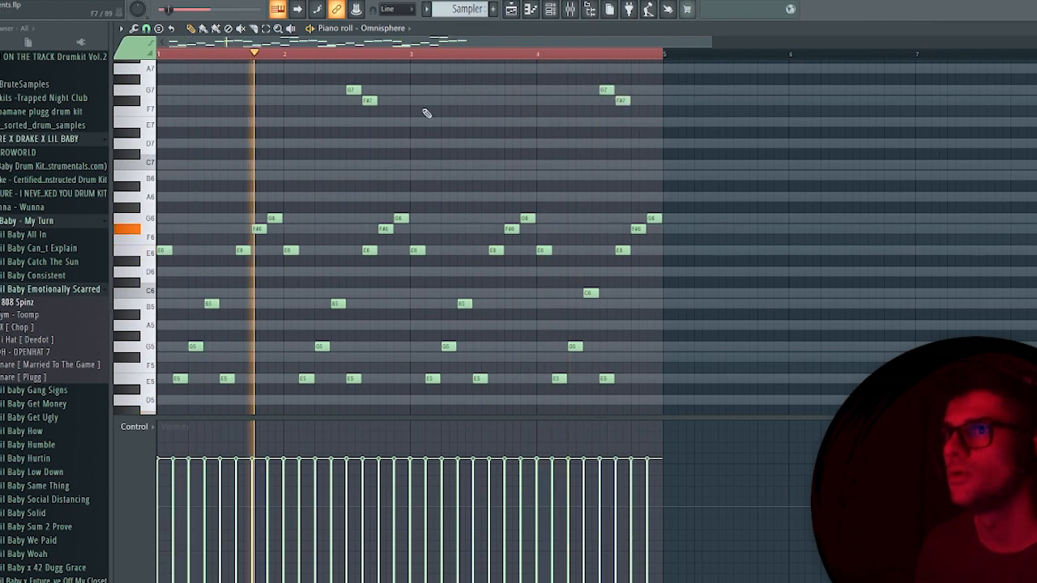
Shift bar 2's F#7 later and lengthen its G7 and F#7, then slightly raise the velocity of both high note pairs.
left_click_drag(370, 100, 409, 104)
left_click_drag(436, 116, 329, 93)
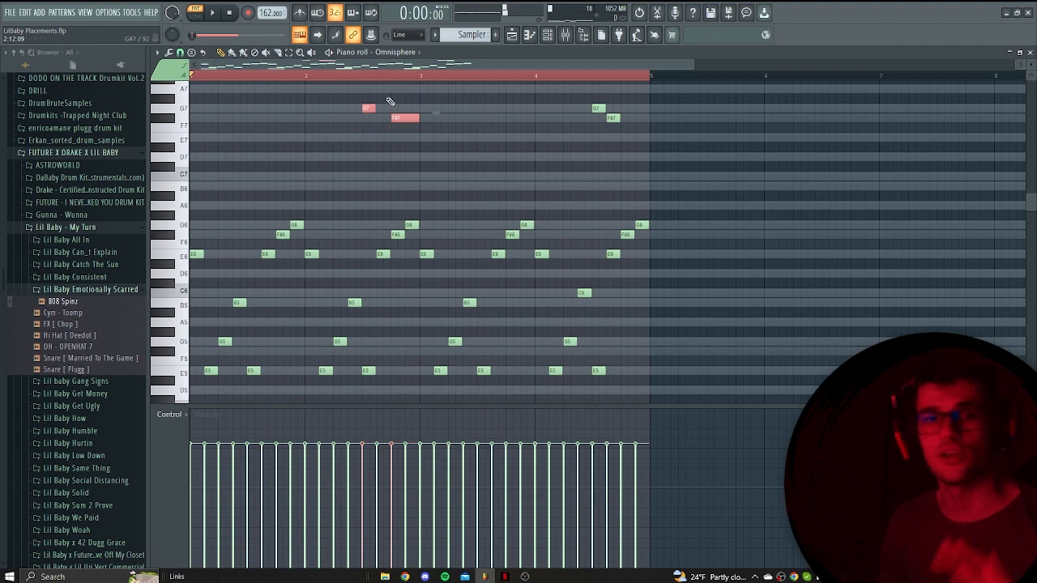
left_click(388, 104, "ctrl")
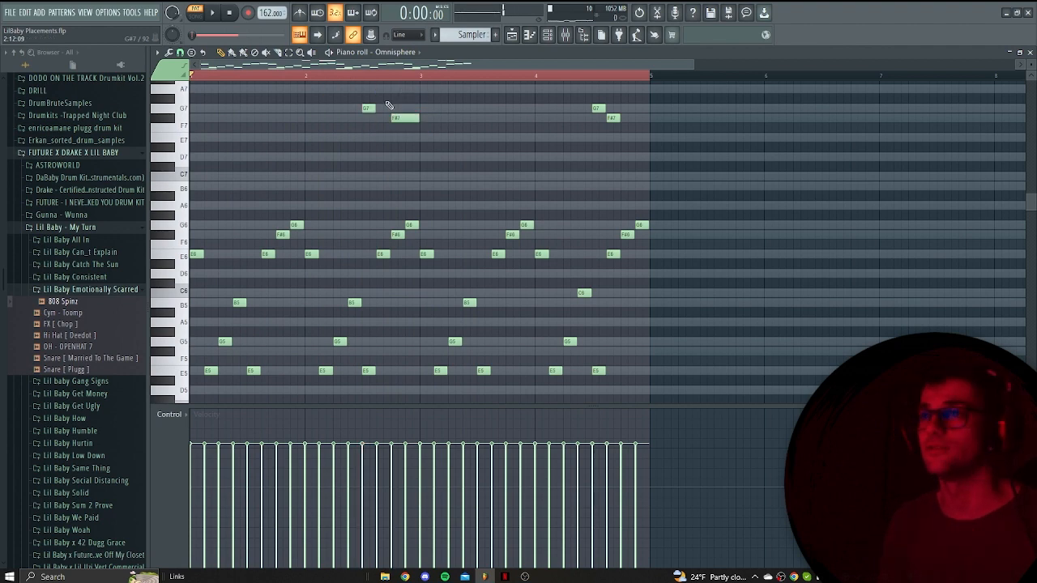
left_click_drag(363, 93, 420, 144)
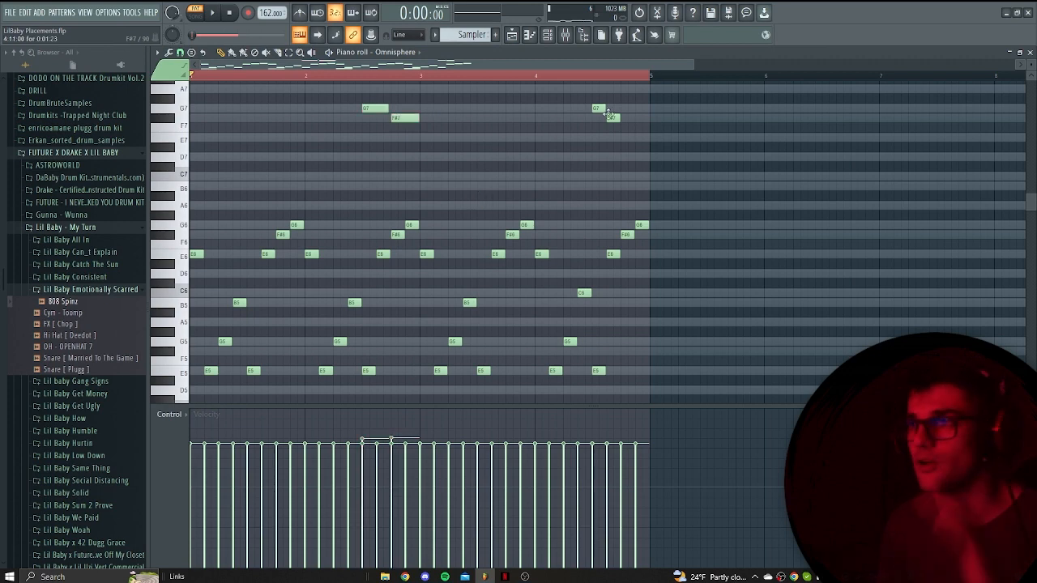
left_click_drag(636, 114, 584, 101)
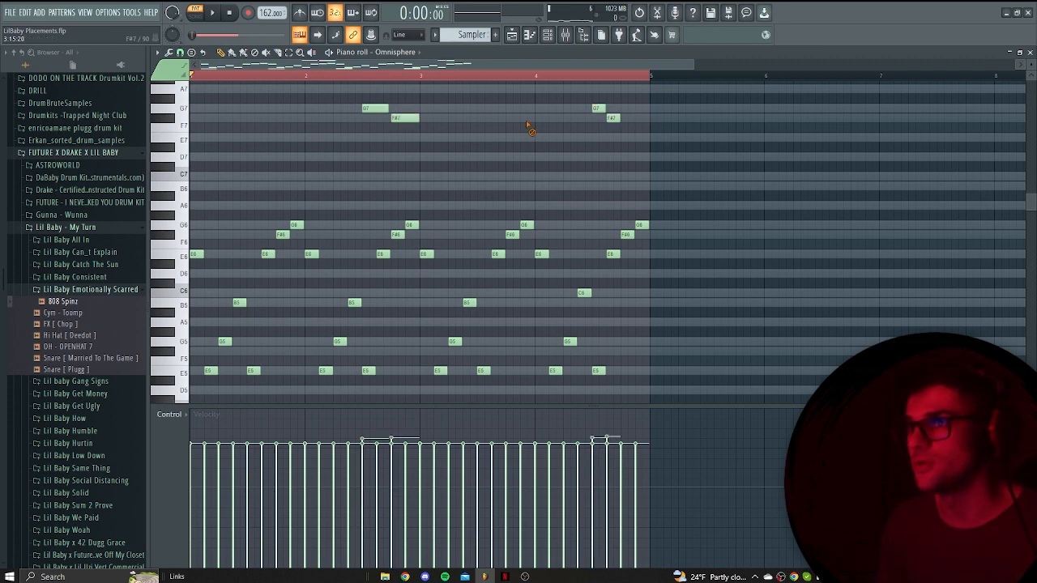
During playback, replace bar 4's F#7 with a longer, later one and lengthen the G7 to match bar 2.
key("space")
right_click(612, 119)
left_click(623, 119)
left_click_drag(605, 110, 618, 114)
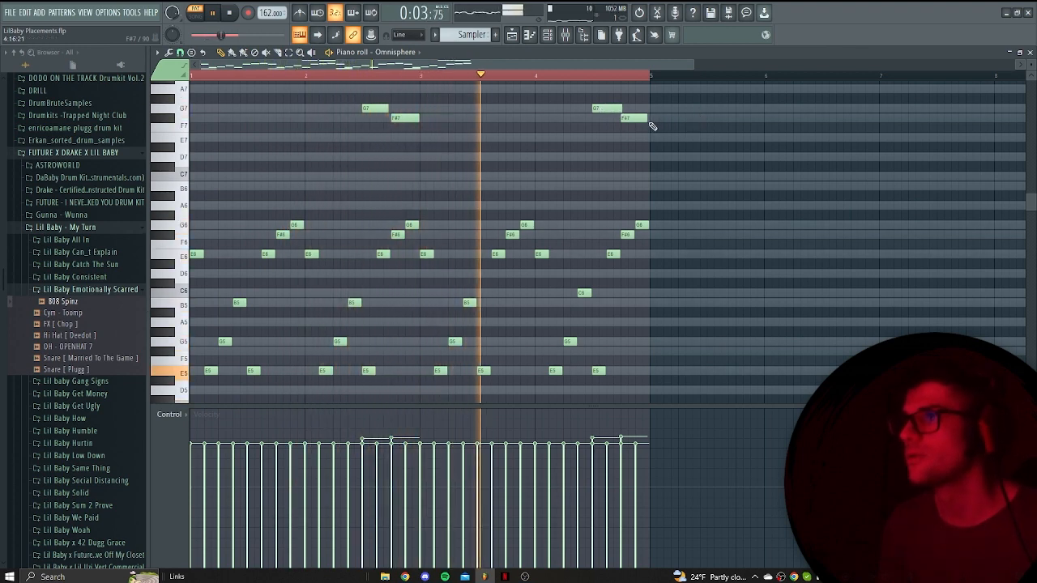
Add a long E7 note at the start of bar 1 and set its velocity to 77%.
left_click(220, 137)
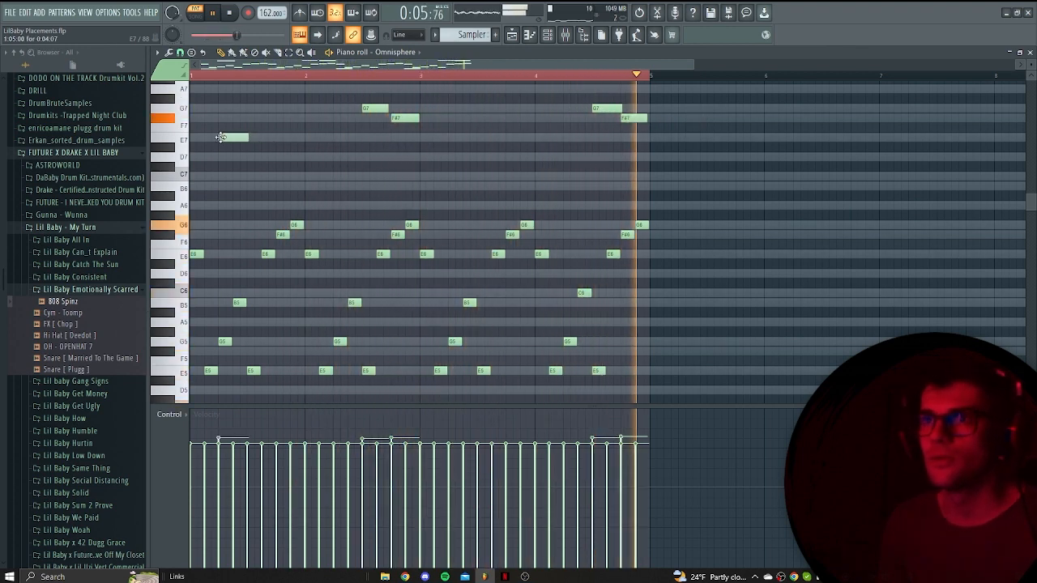
left_click_drag(221, 137, 194, 137)
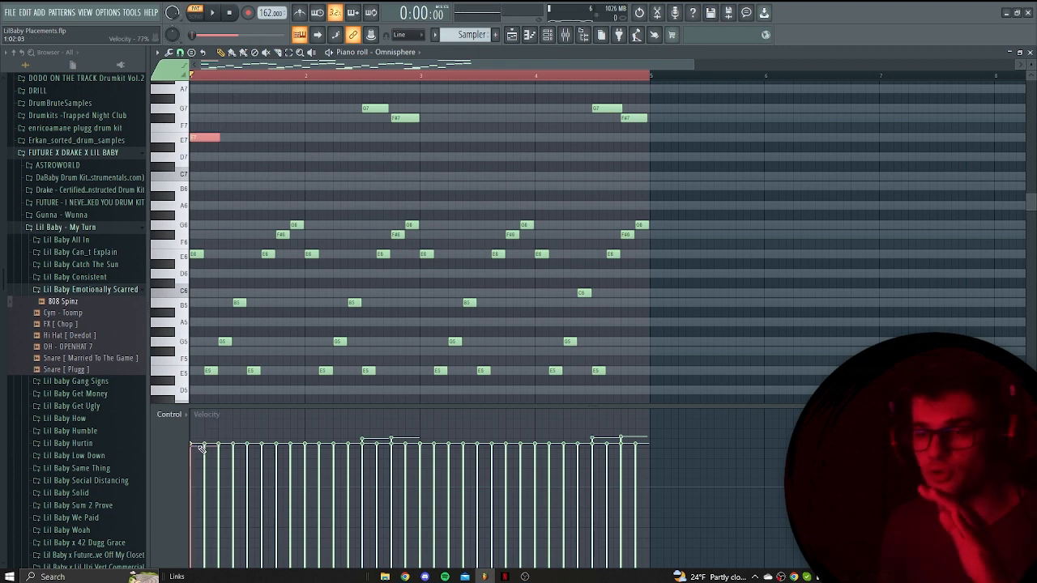
scroll(276, 141, "down", 2)
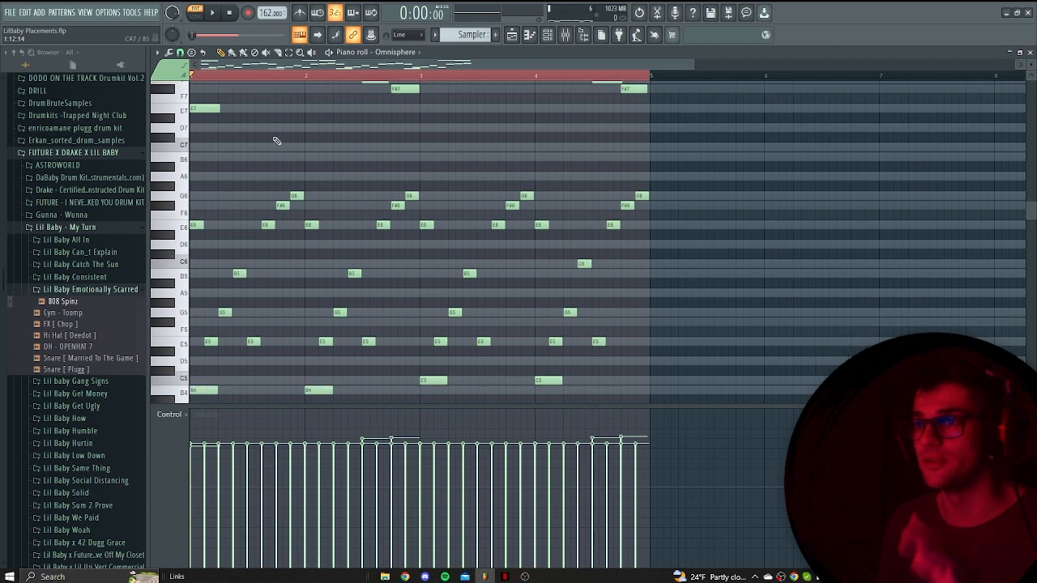
scroll(285, 161, "up", 2)
Play back the looped melody and check both the high notes and the low B4 and C5 notes.
key("space")
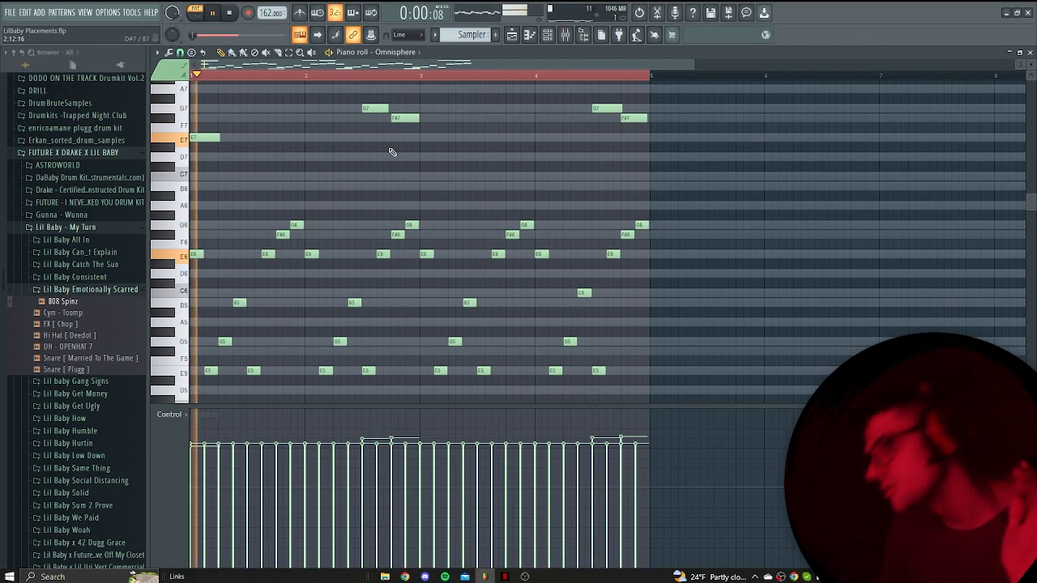
scroll(424, 124, "down", 2)
scroll(669, 170, "up", 3)
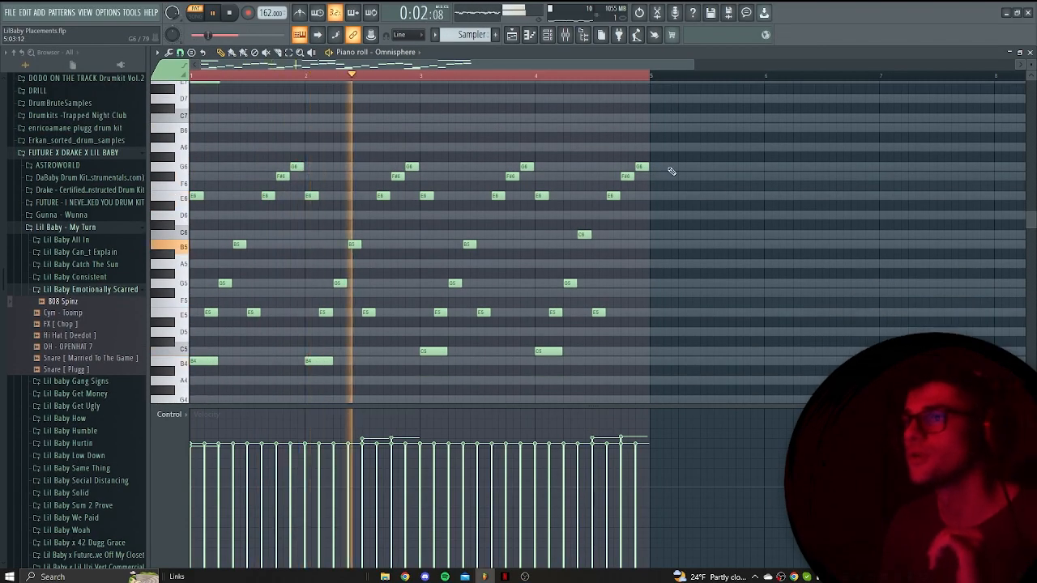
scroll(681, 169, "down", 3)
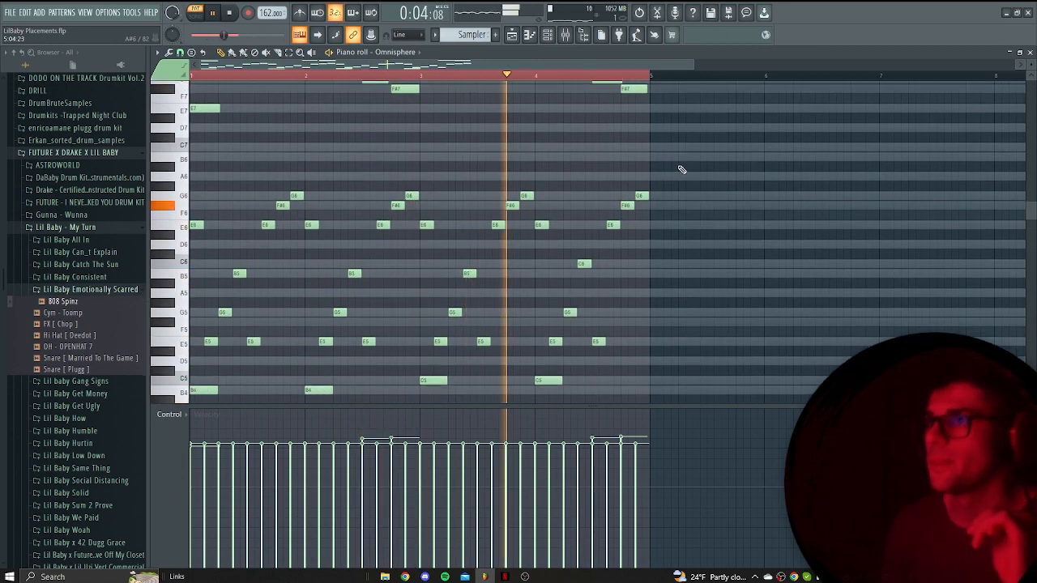
key("space")
Load Fruity Chorus into the first effect slot of mixer Insert 5 and choose its Fat Clean preset.
left_click(565, 36)
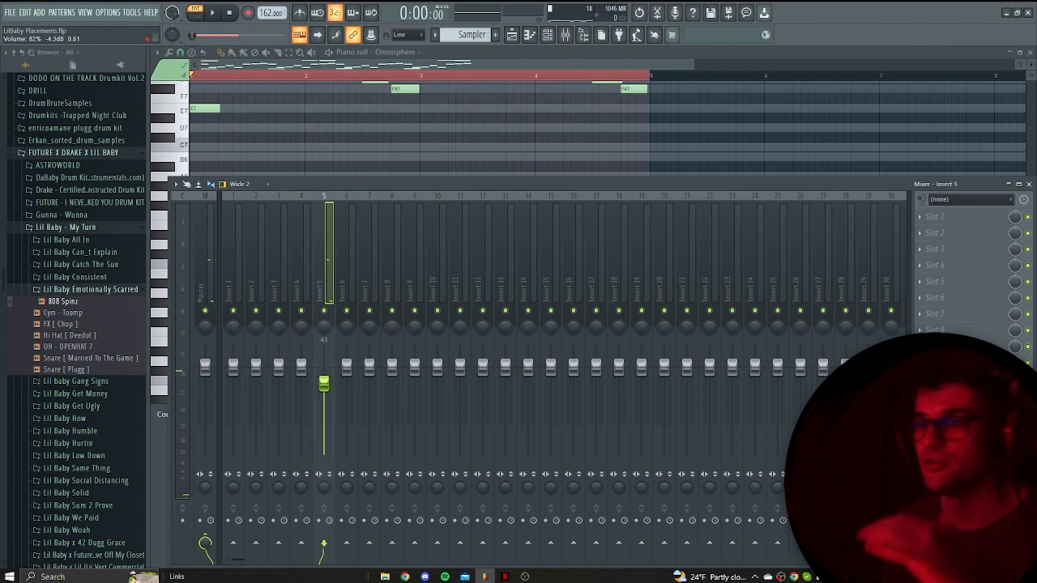
left_click(936, 219)
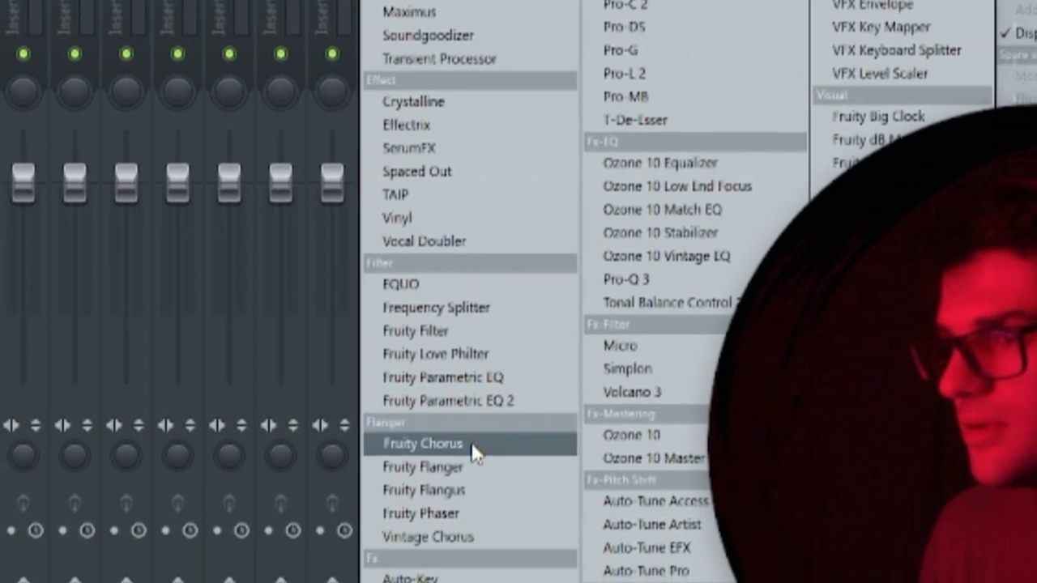
left_click(472, 444)
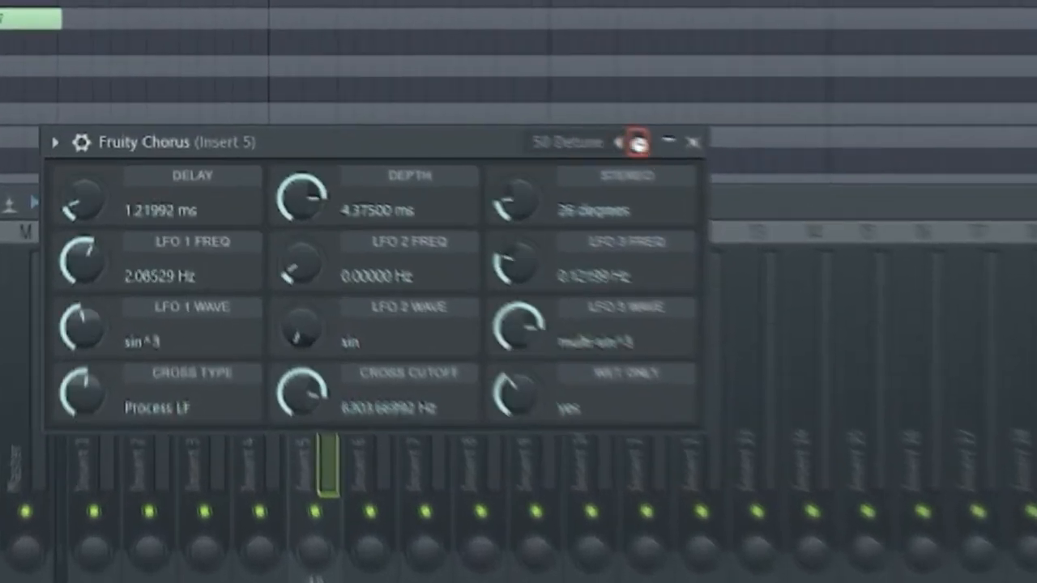
left_click(638, 142)
left_click(638, 143)
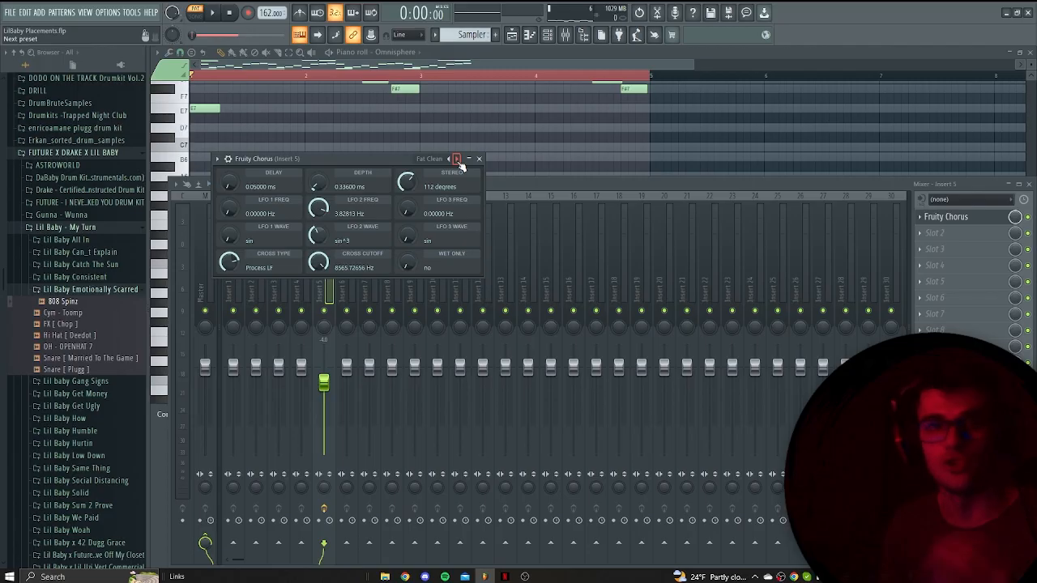
Play the melody and slightly lower the mix level of Fruity Chorus on Insert 5.
key("space")
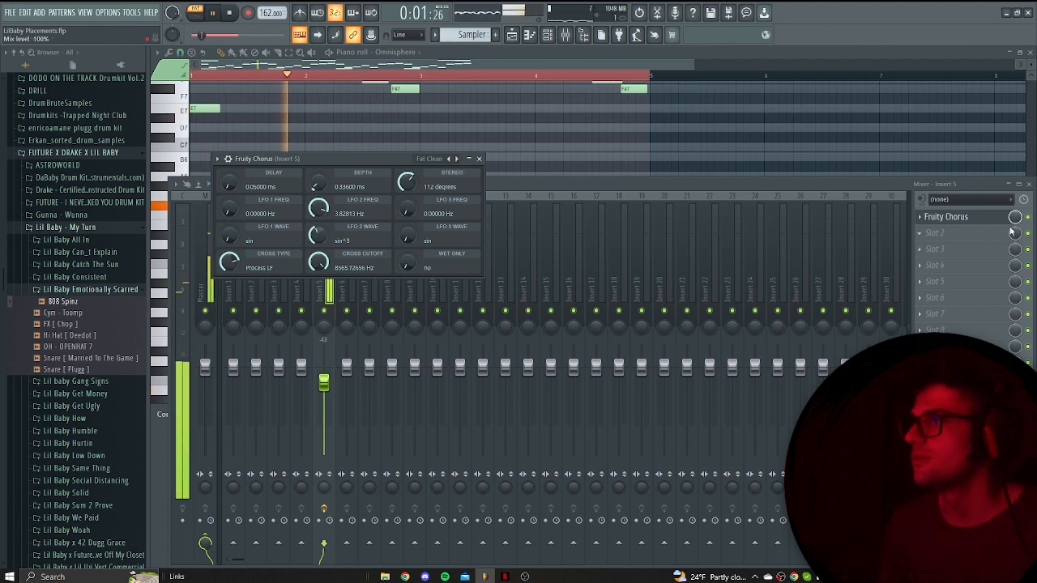
left_click_drag(1015, 217, 1015, 226)
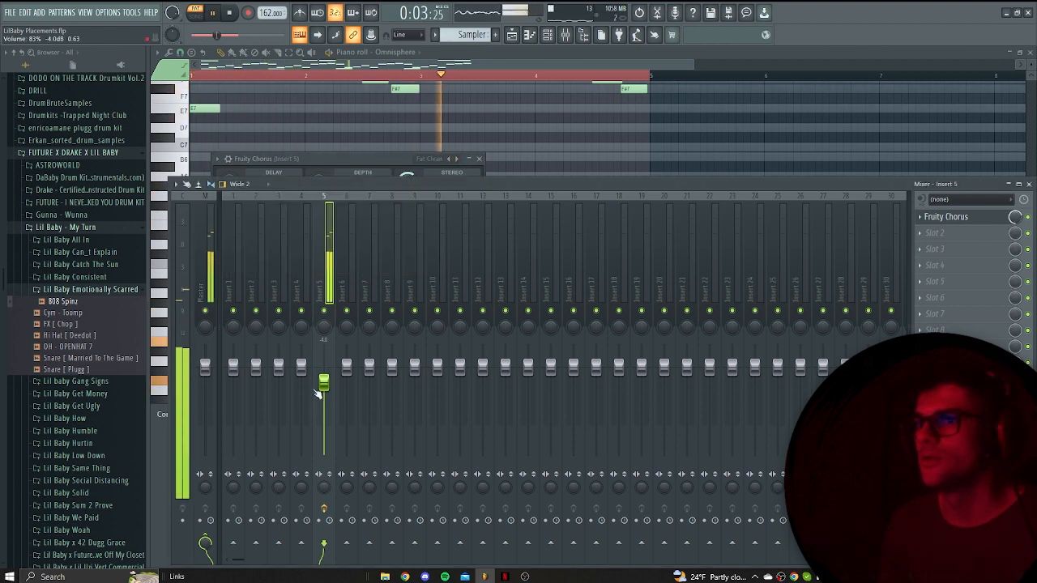
key("space")
Add Fruity parametric EQ 2 to Insert 5 and shape it with a low cut at about 64 Hz and gentle dips in the mids.
left_click(940, 234)
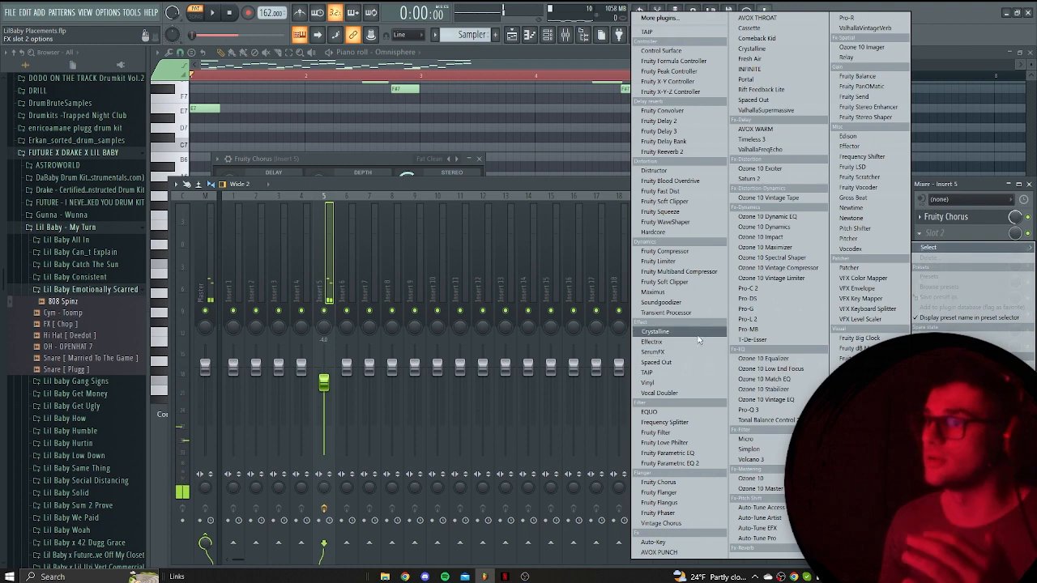
left_click(669, 464)
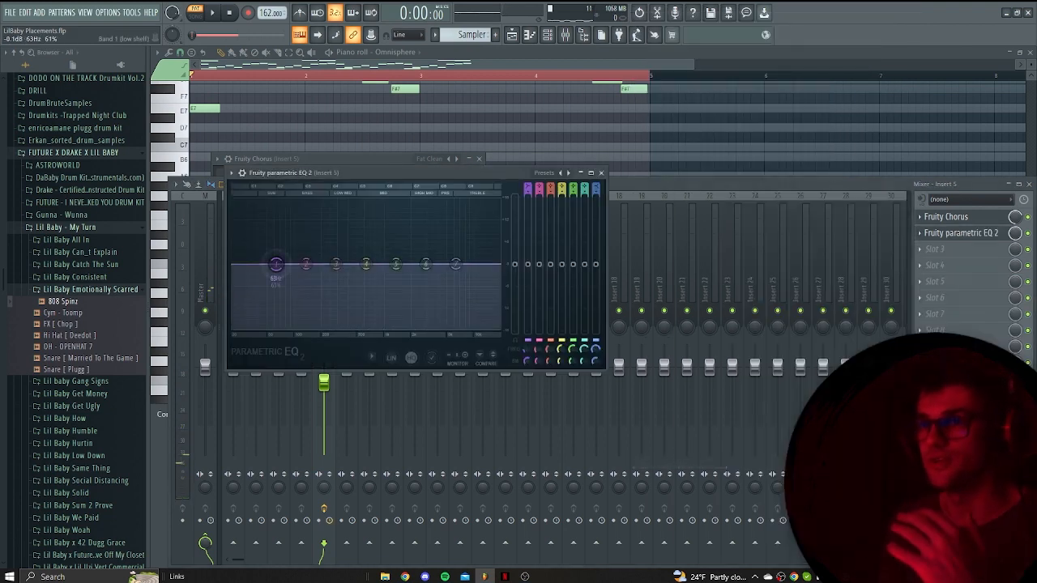
left_click_drag(275, 264, 273, 315)
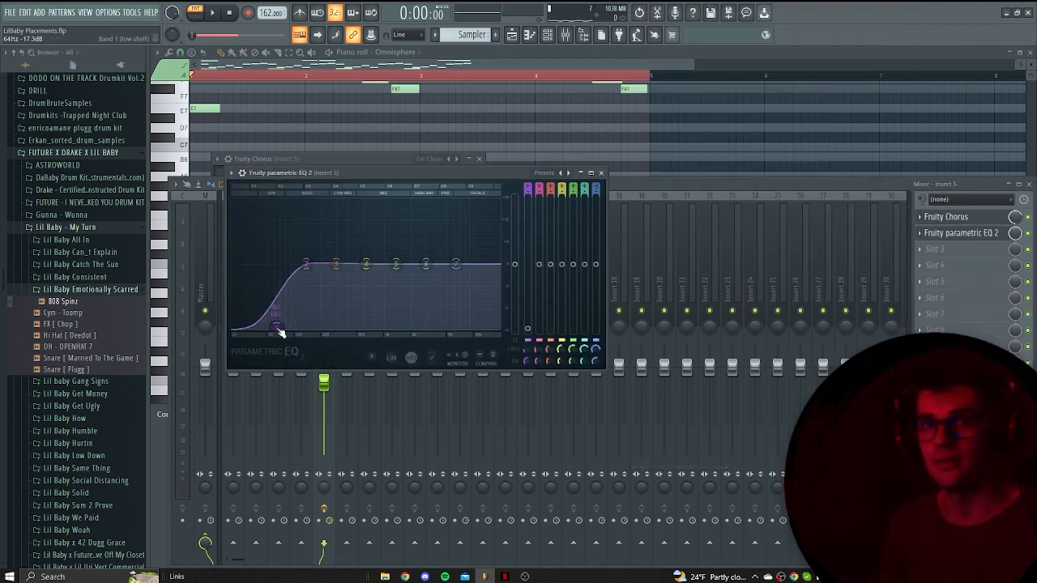
key("space")
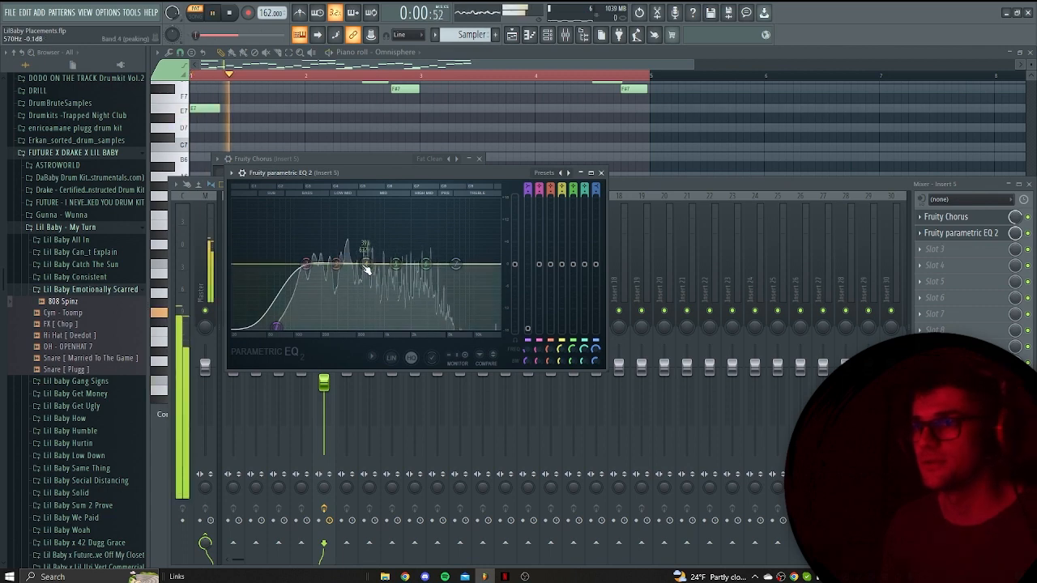
left_click_drag(366, 266, 367, 276)
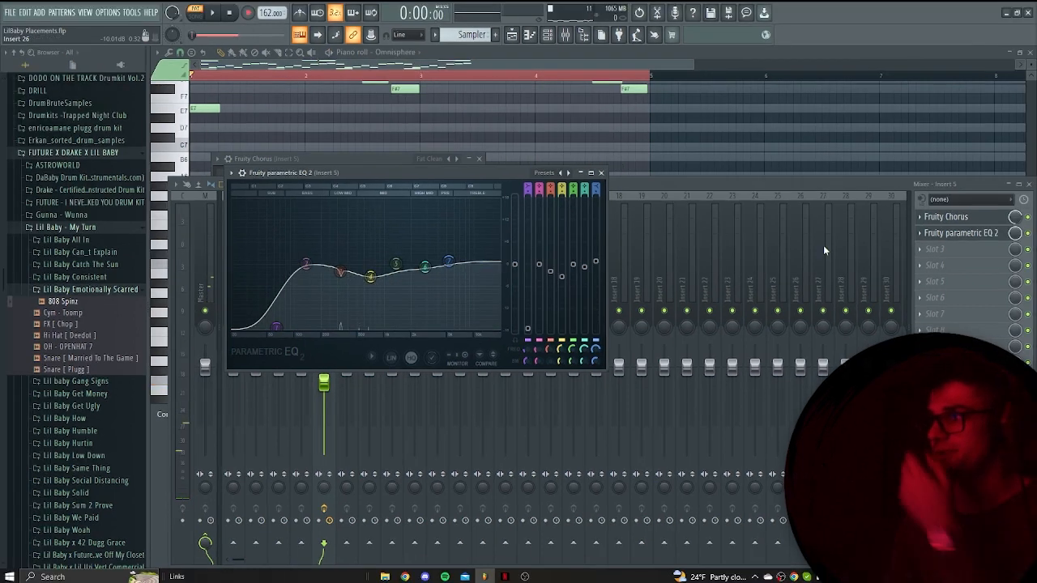
Render the Omnisphere pattern to an audio clip, place it at bar 1 of playlist Track 1 and open its clip settings.
left_click(945, 263)
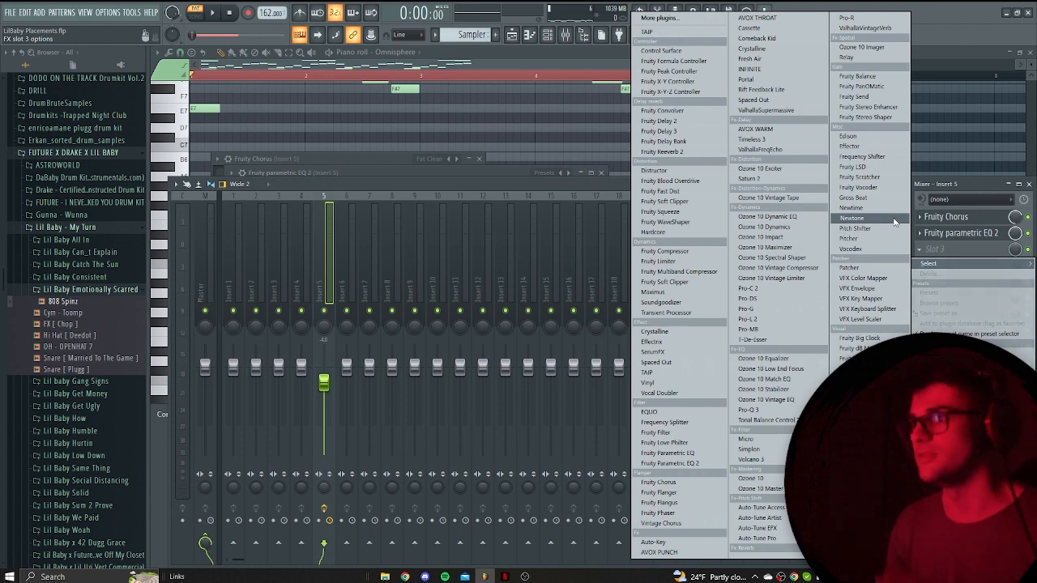
left_click(519, 35)
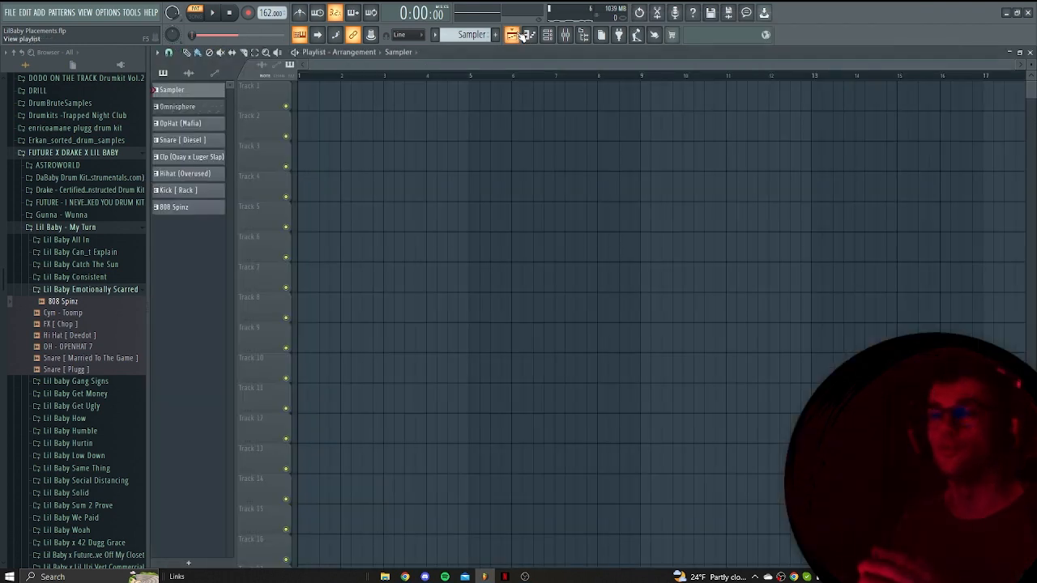
key("alt+F8")
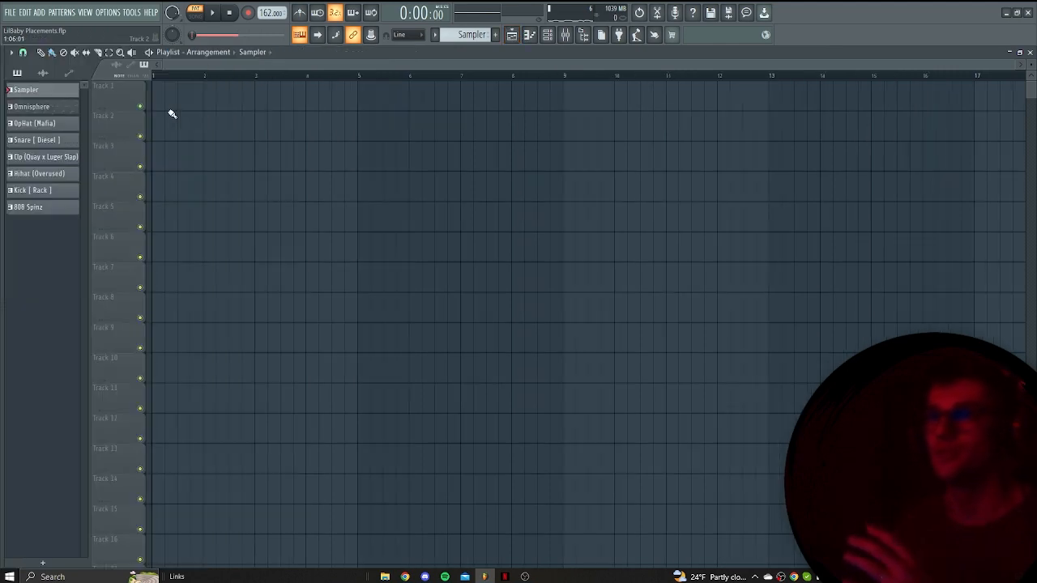
right_click(65, 106)
left_click(139, 287)
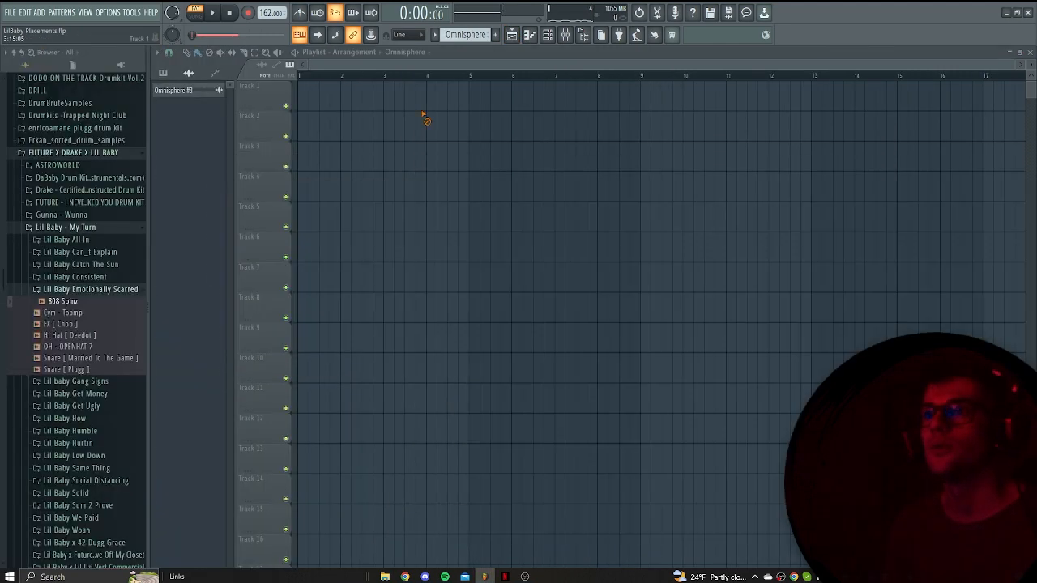
left_click_drag(195, 93, 364, 103)
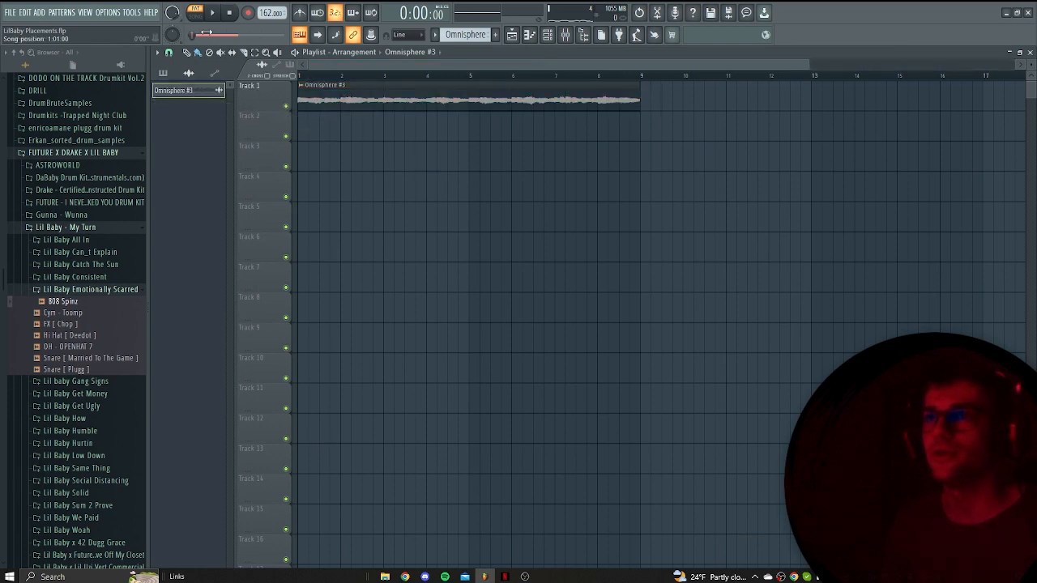
double_click(459, 98)
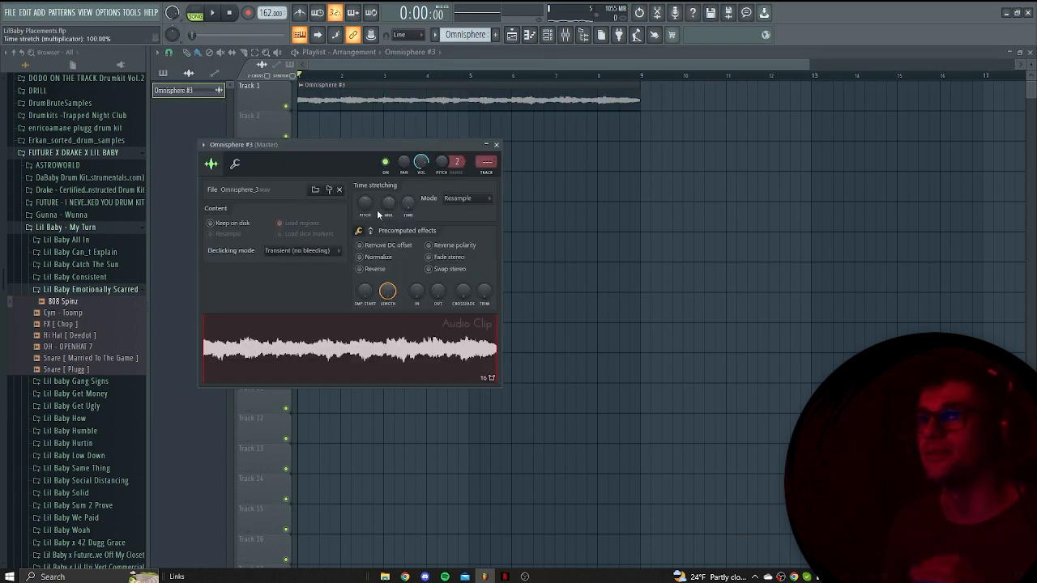
Return to the pattern list and review the OpHat (Mafia) and Snare [ Diesel ] patterns in the piano roll.
left_click(171, 79)
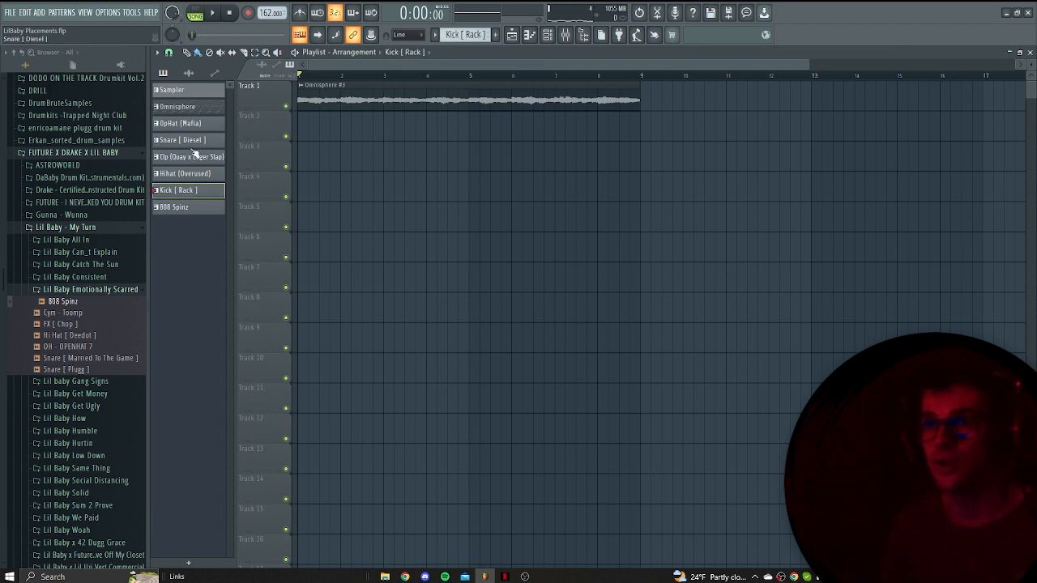
double_click(187, 124)
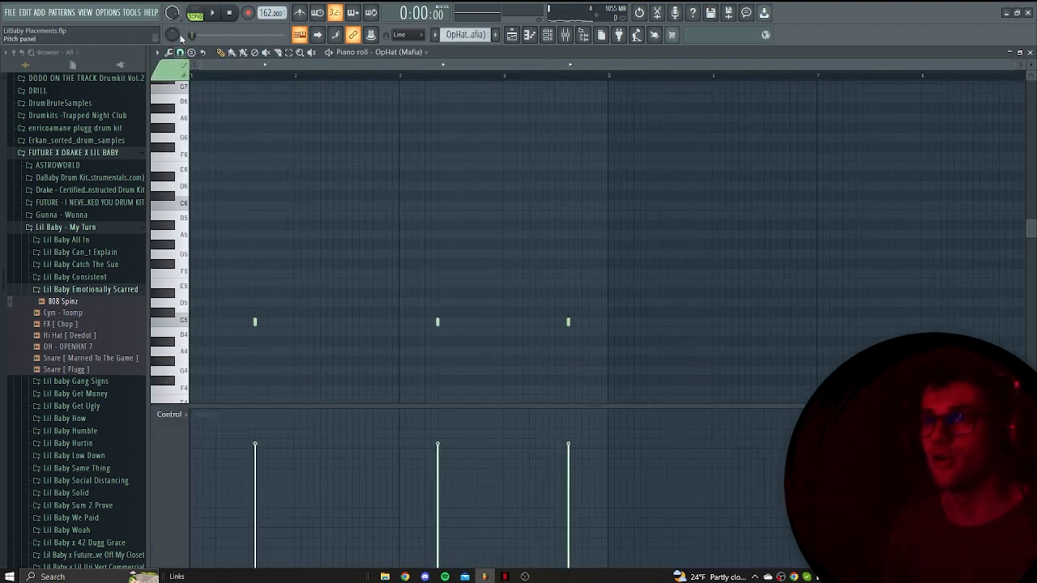
scroll(238, 268, "down", 2)
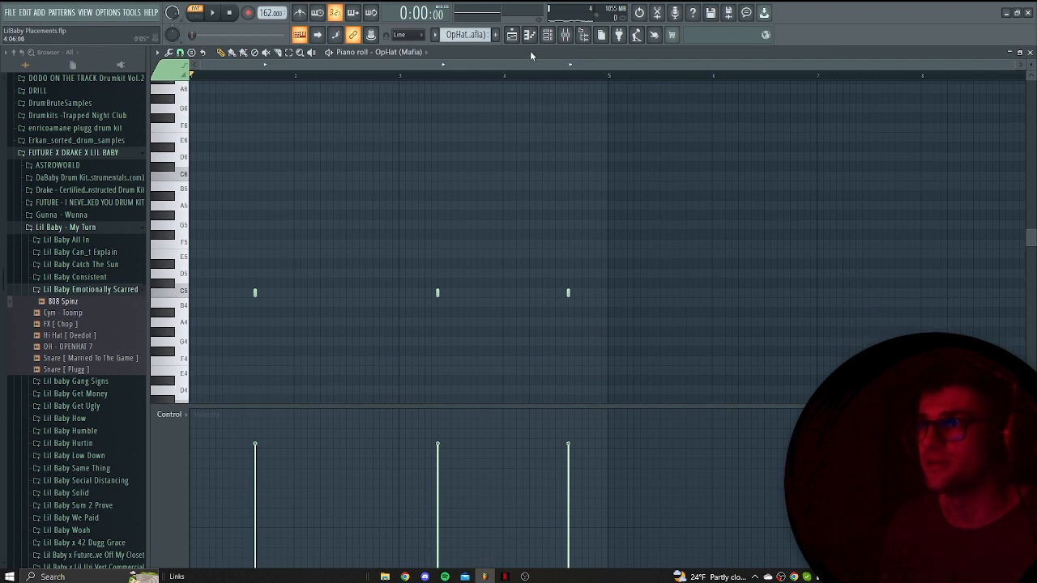
left_click(512, 35)
double_click(200, 141)
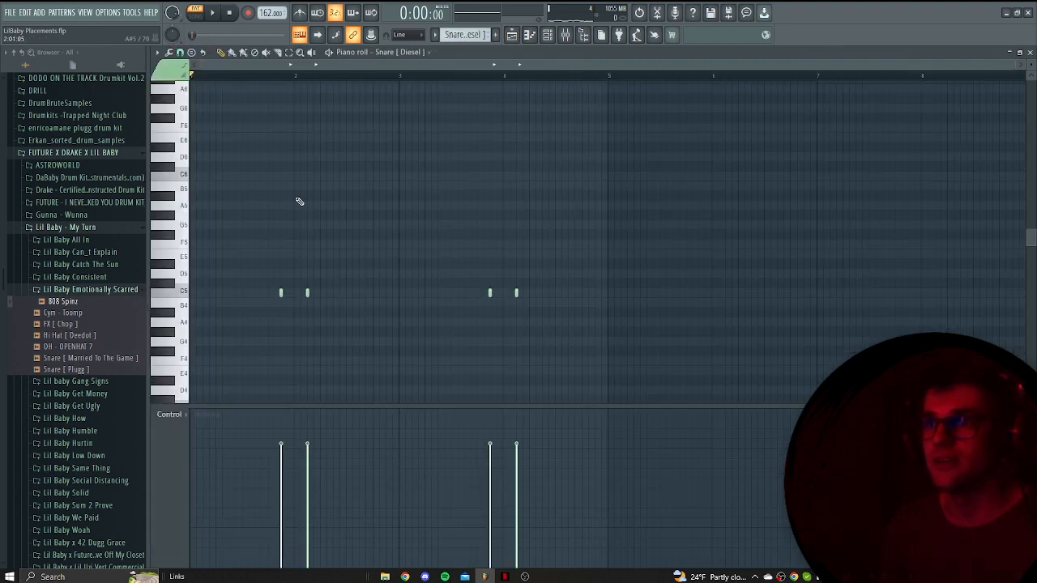
Play the Snare [ Diesel ] pattern, then review the Clp (Quay x Luger Slap) and Hihat (Overused) patterns in the piano roll.
key("space")
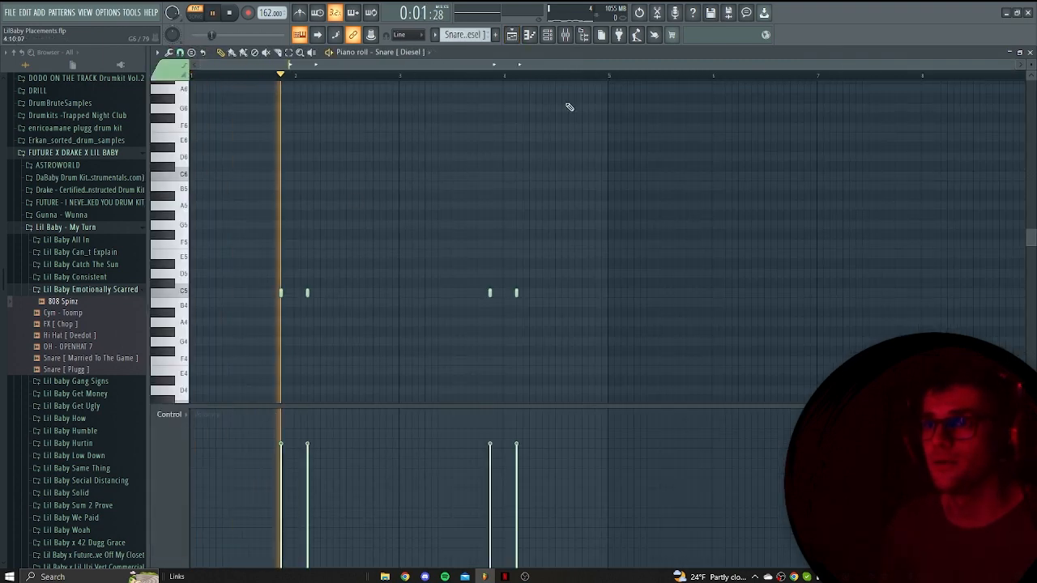
key("space")
left_click(518, 36)
double_click(206, 161)
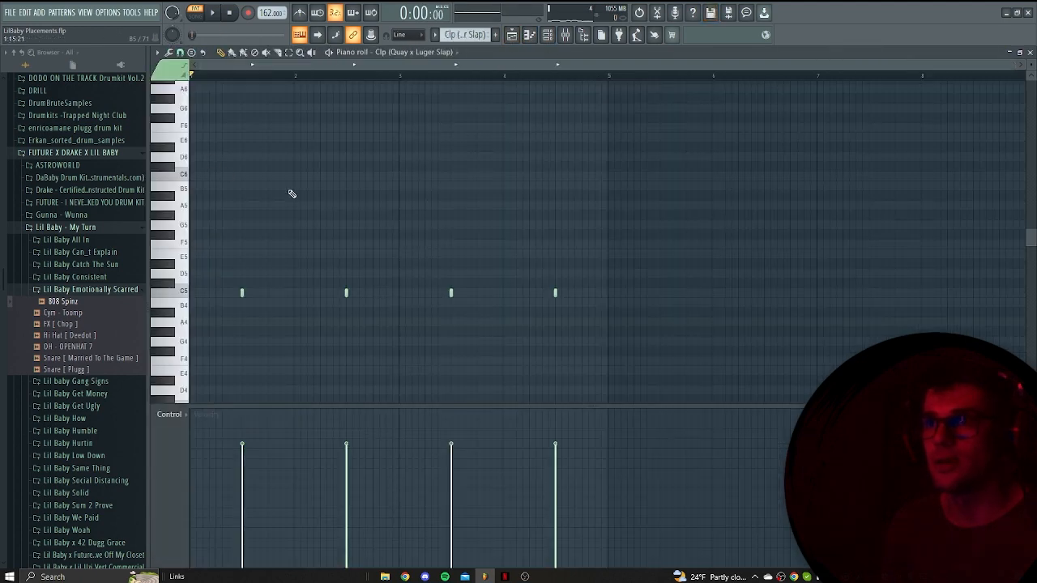
left_click(513, 36)
double_click(194, 177)
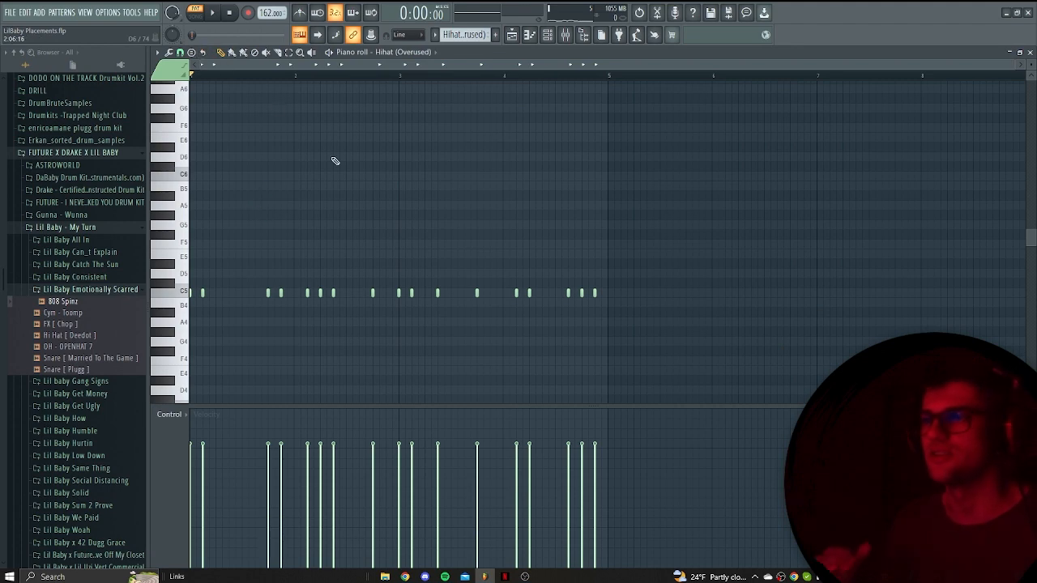
key("space")
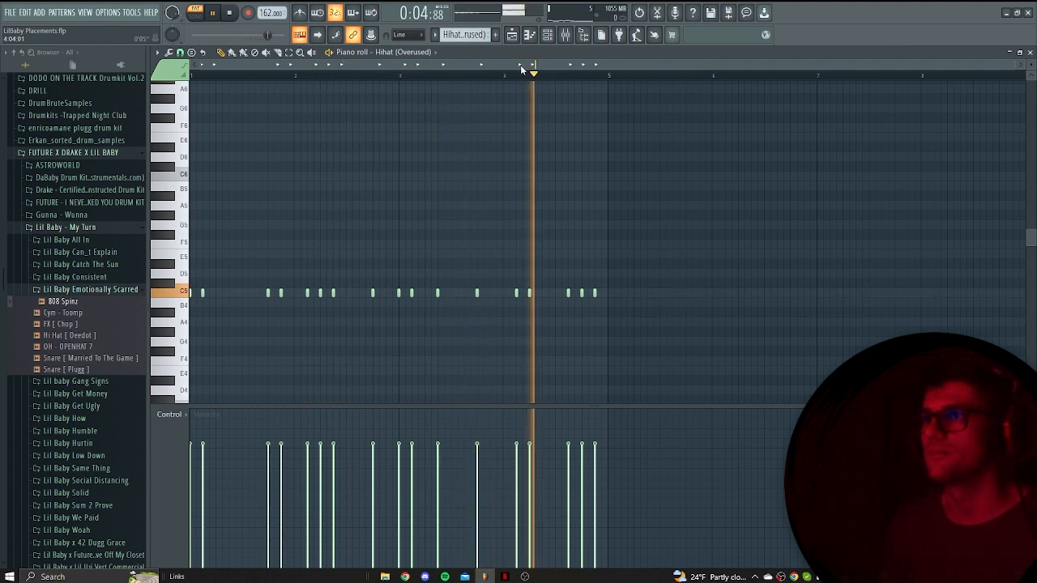
Open the Kick [ Rack ] and 808 Spinz patterns in the piano roll and listen to each.
left_click(516, 37)
double_click(197, 196)
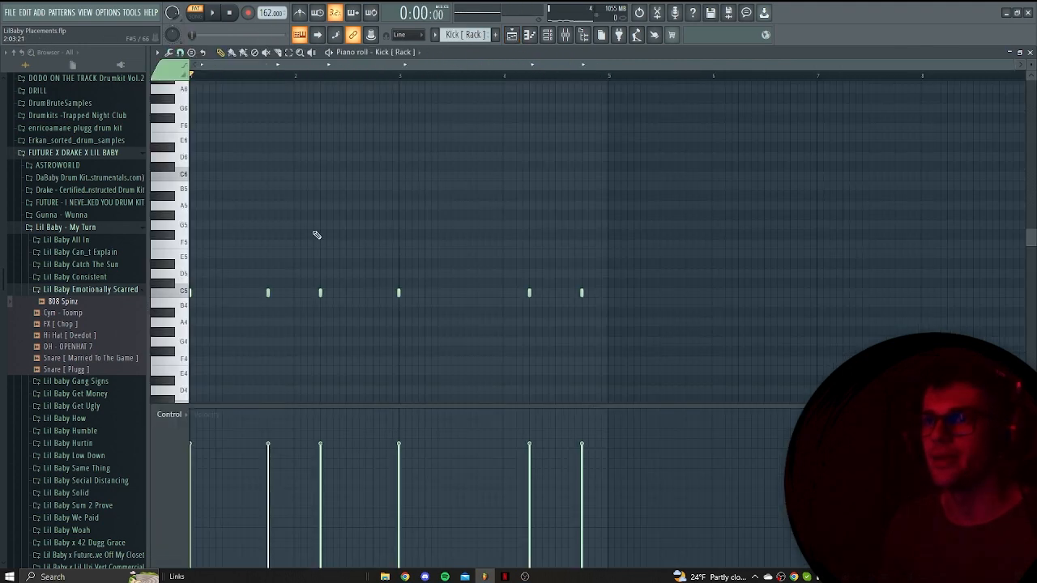
key("space")
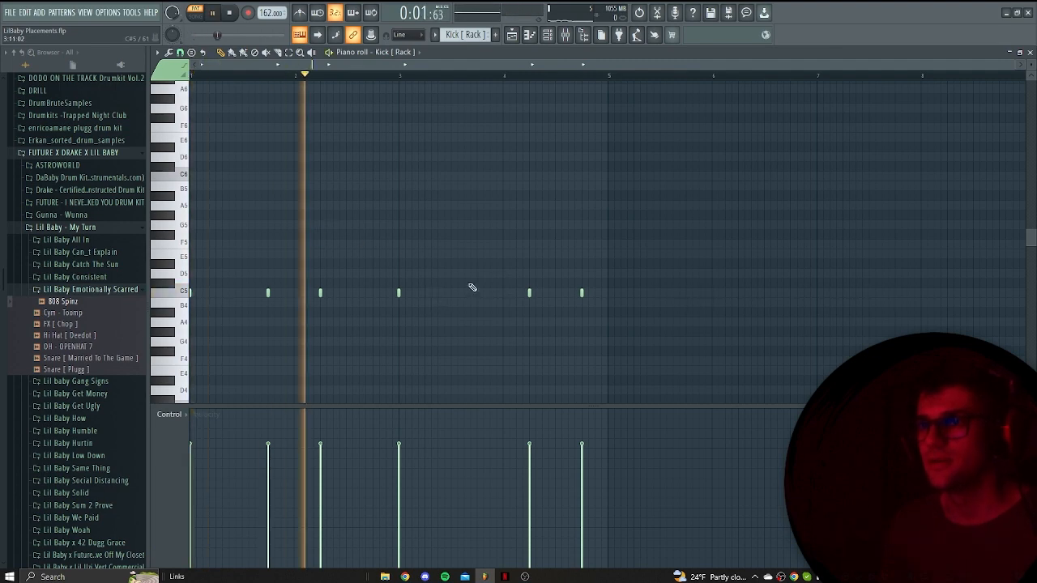
key("space")
key("F5")
double_click(207, 213)
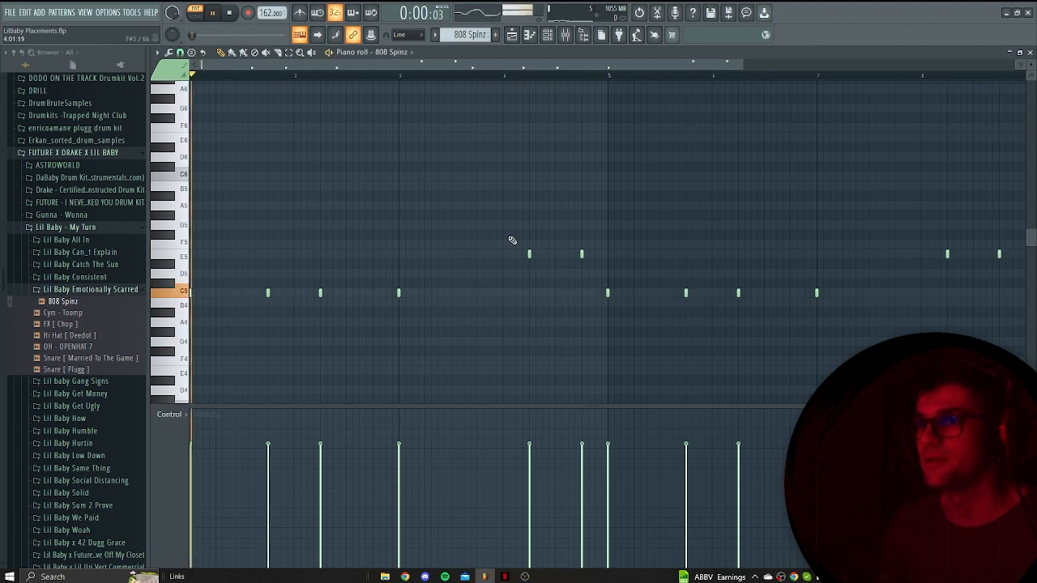
scroll(509, 241, "down", 2)
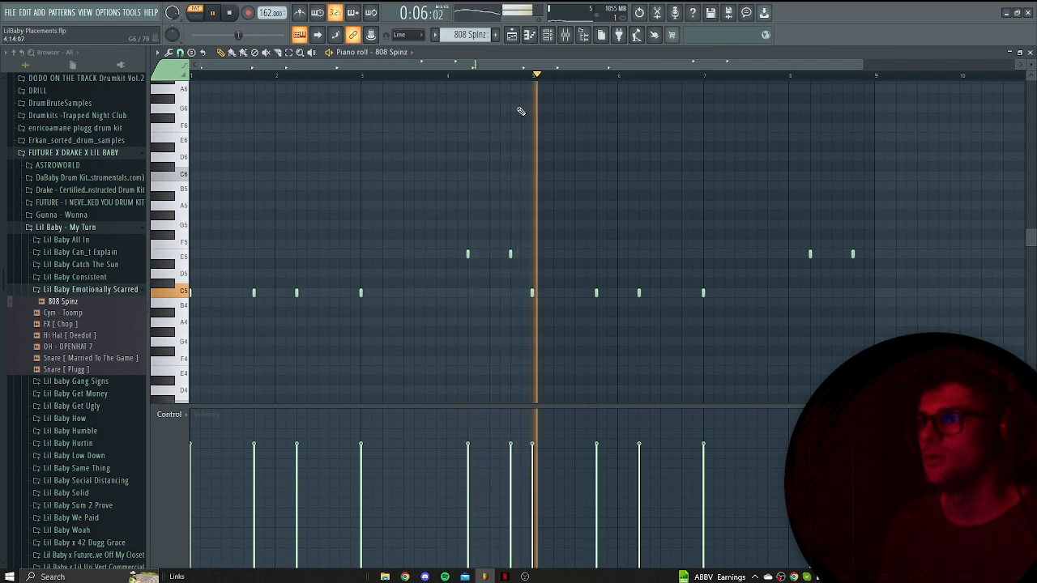
Lower the pitch shift of the Omnisphere #3 clip to about -140 cents and repeat the clip on Track 1 from bar 9.
left_click(511, 37)
double_click(387, 98)
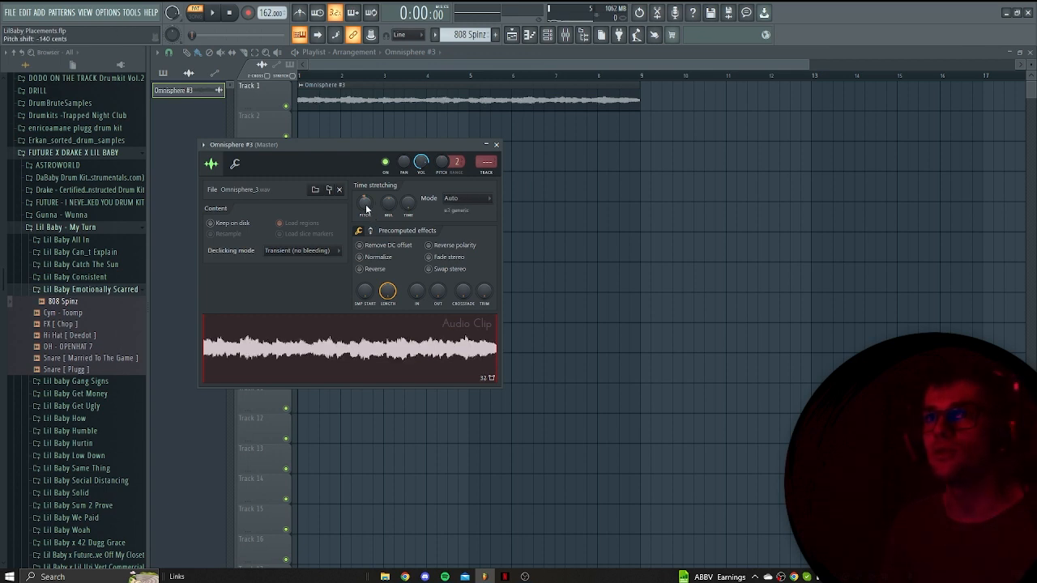
key("space")
key("Escape")
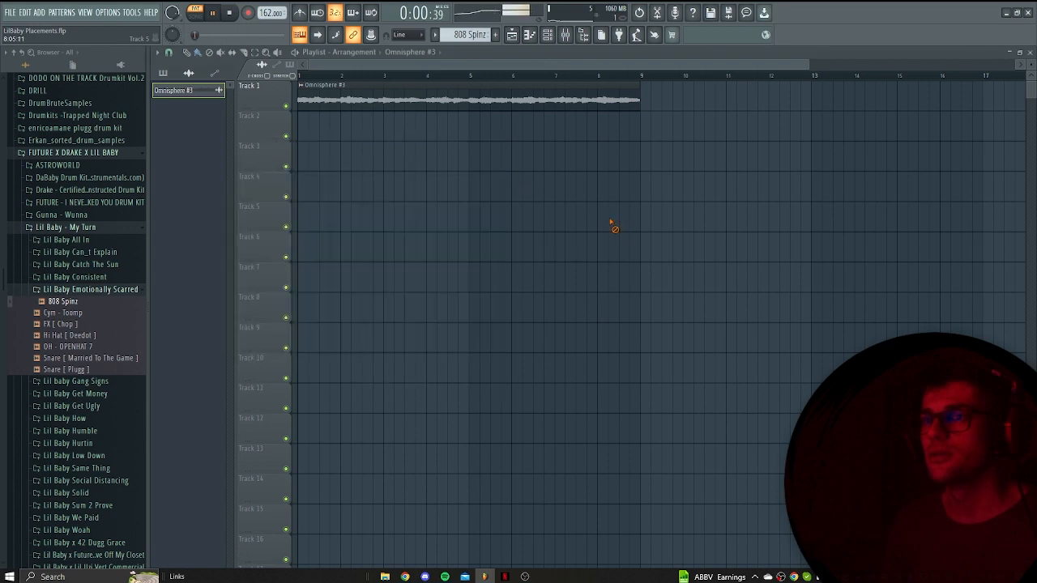
key("space")
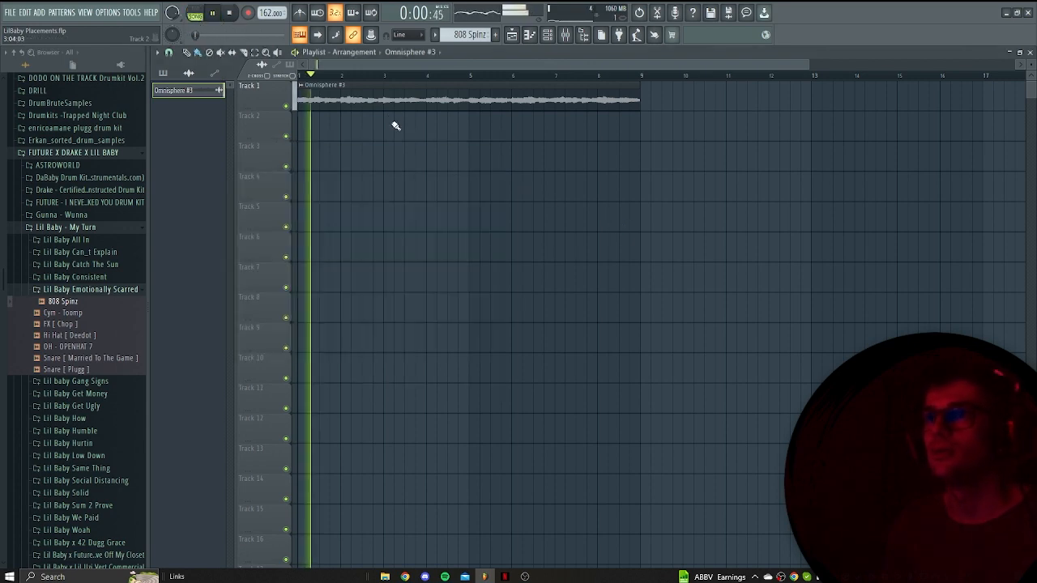
double_click(386, 105)
key("Escape")
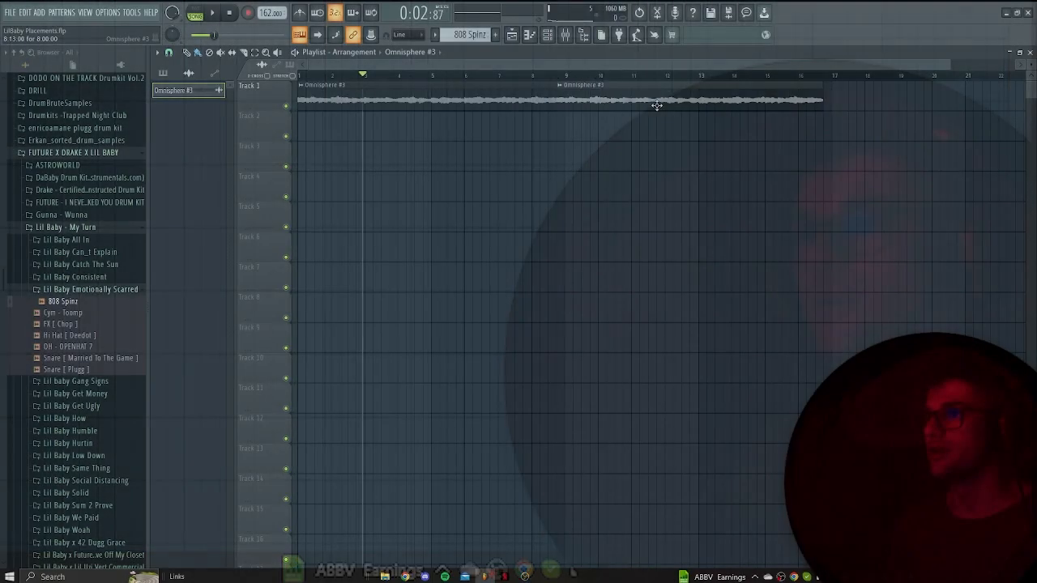
Place the six drum and 808 patterns on Tracks 2 to 7 from bar 9, repeating the four-bar ones at bar 13, and play the arrangement.
left_click(164, 76)
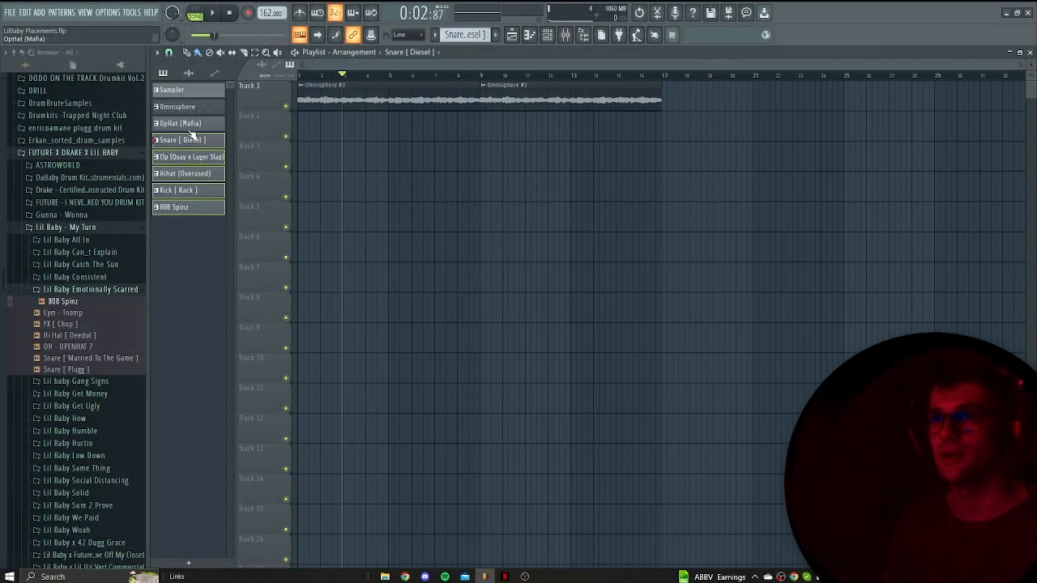
key("ctrl+b")
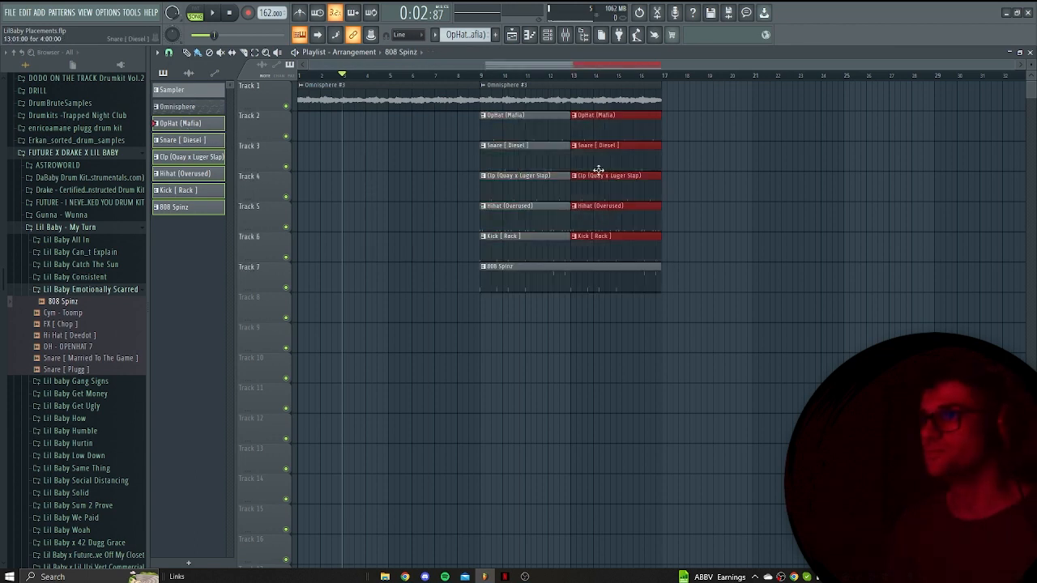
left_click(414, 144, "ctrl")
key("space")
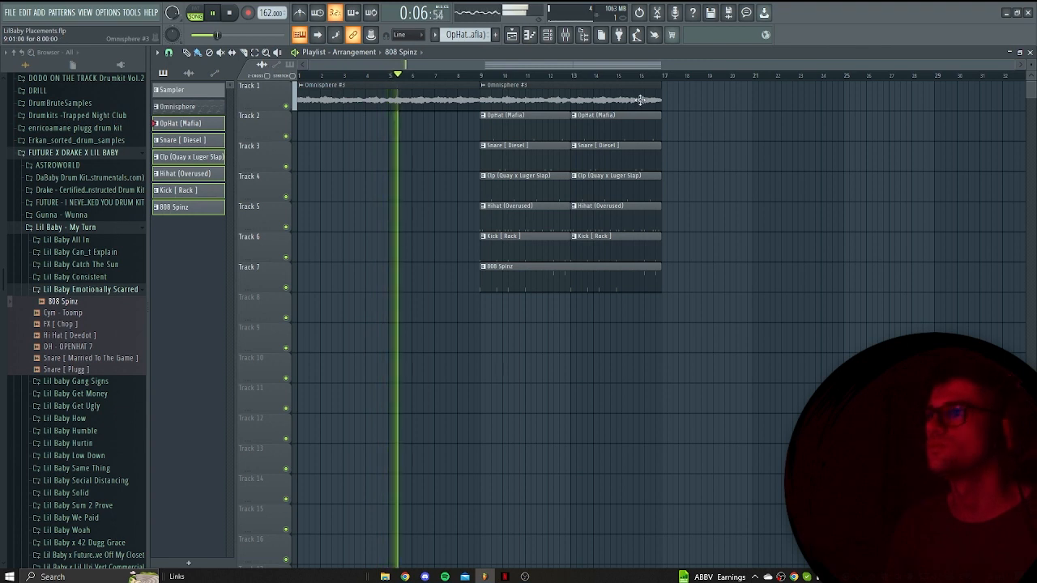
Shorten the second Omnisphere #3 clip to four bars and duplicate it at bar 13.
left_click_drag(659, 96, 568, 95)
left_click(559, 96, "ctrl")
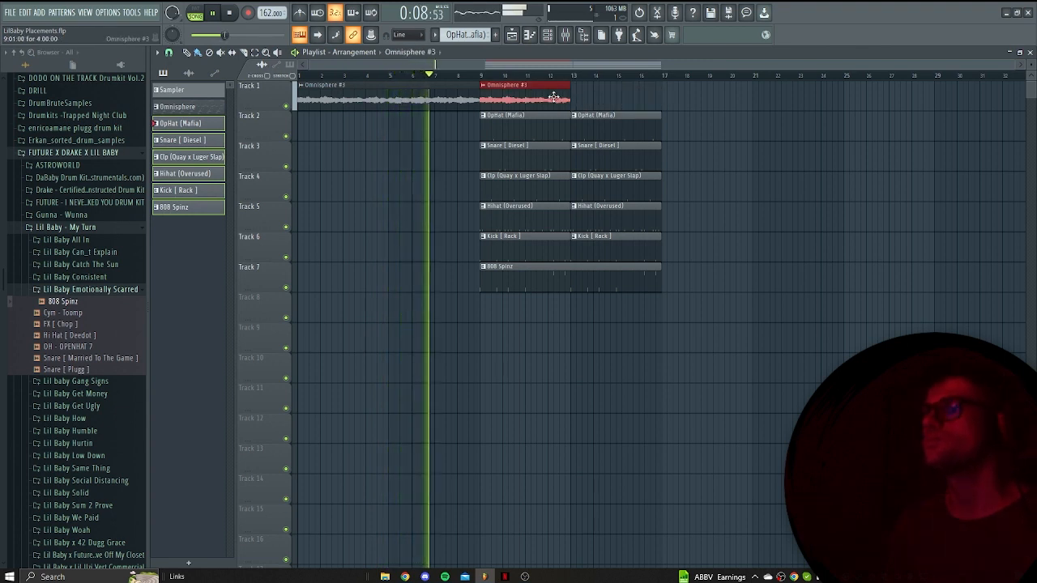
key("ctrl+b")
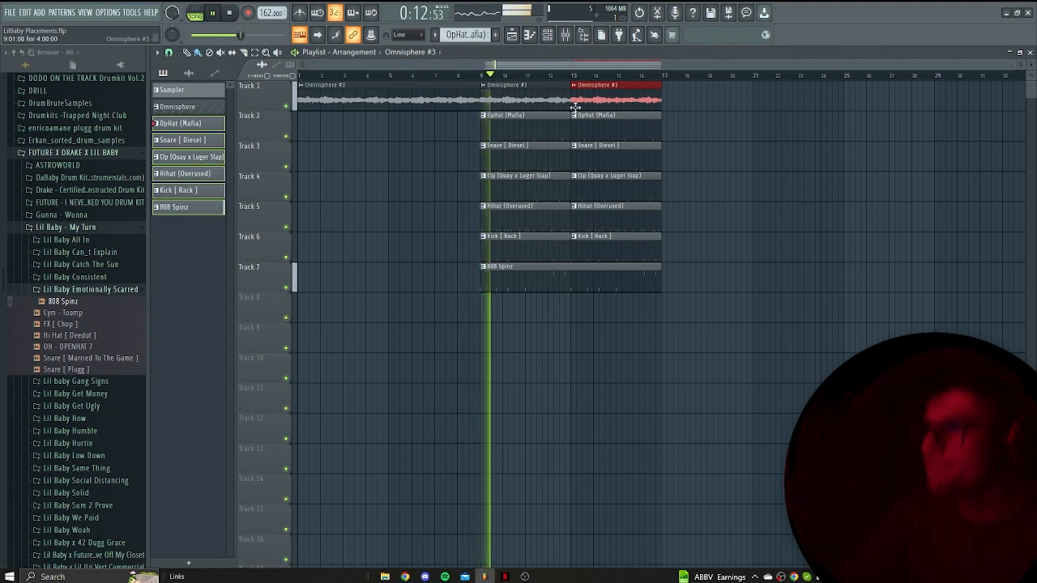
Duplicate the eight-bar block of melody and drum clips from bar 9 to bar 17, and again to bar 25.
left_click_drag(676, 283, 484, 97)
key("ctrl+b")
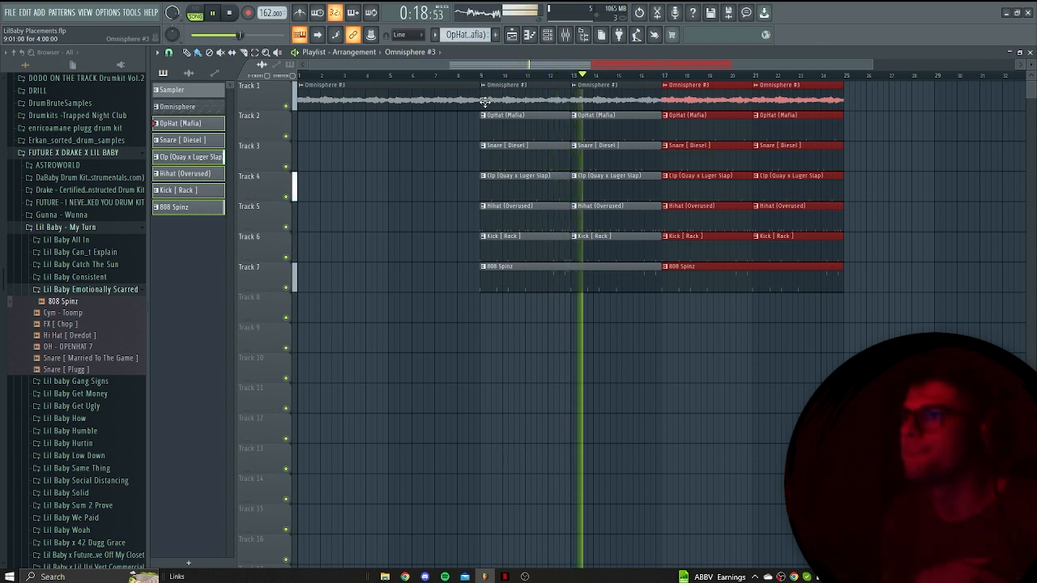
left_click(660, 418, "ctrl")
scroll(645, 362, "down", 1)
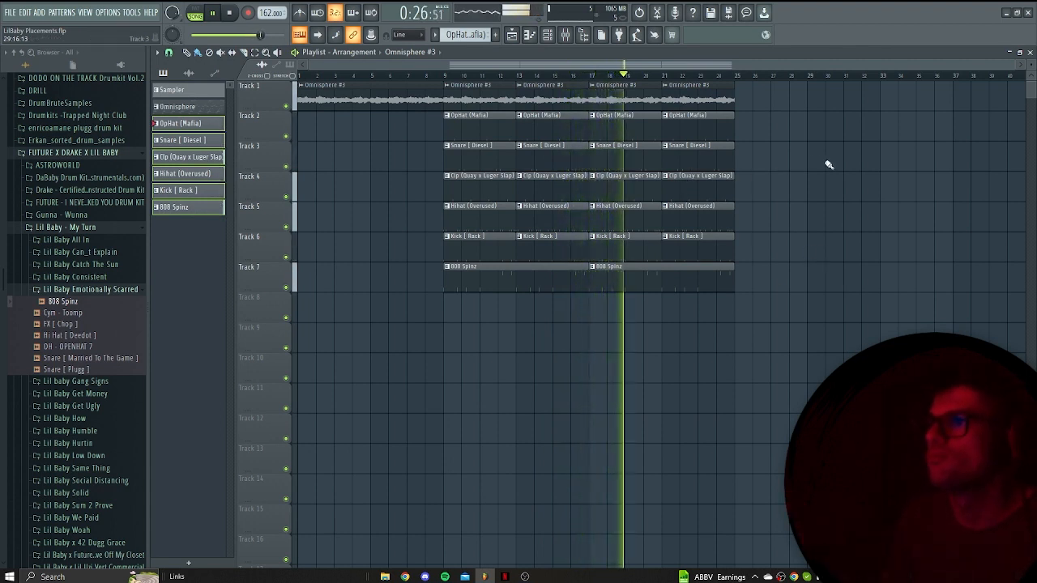
left_click_drag(757, 291, 612, 110)
key("ctrl+b")
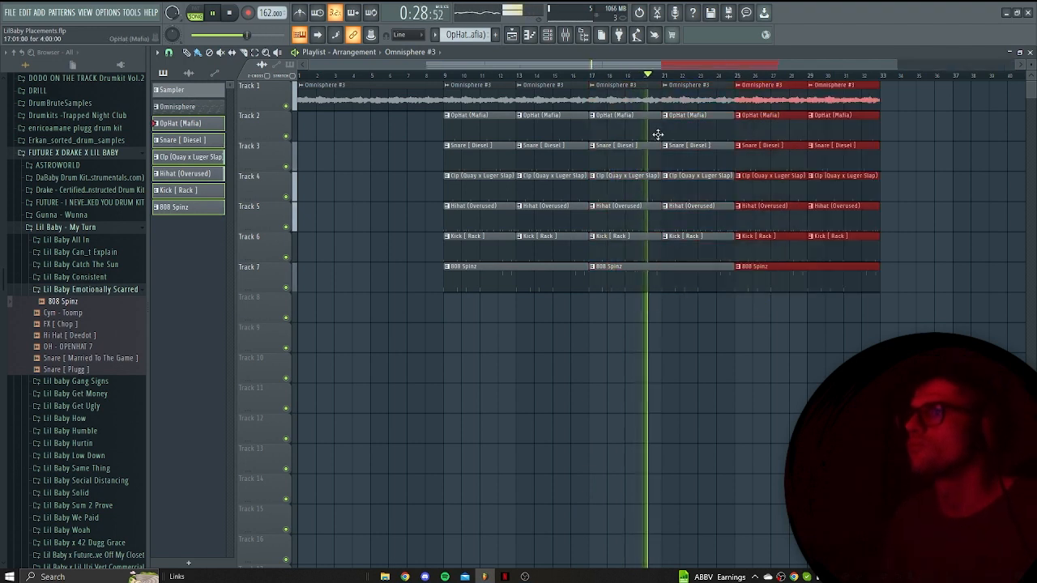
key("ctrl+d")
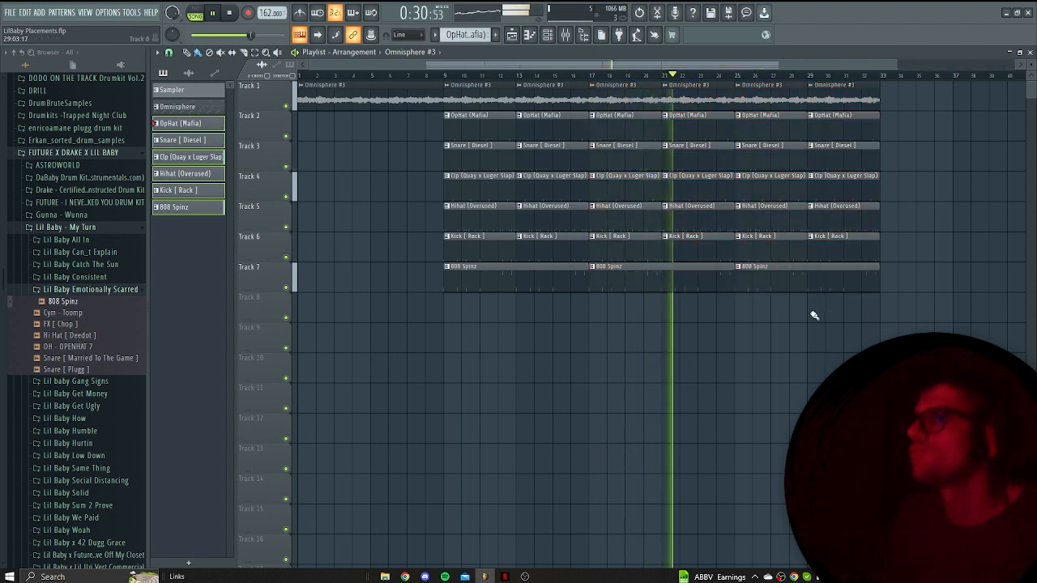
Trim the ends of all clips before bar 25 on Tracks 1 to 7, leaving a silent gap of about half a bar.
left_click_drag(721, 289, 724, 104)
scroll(731, 137, "up", 2)
scroll(733, 138, "up", 2)
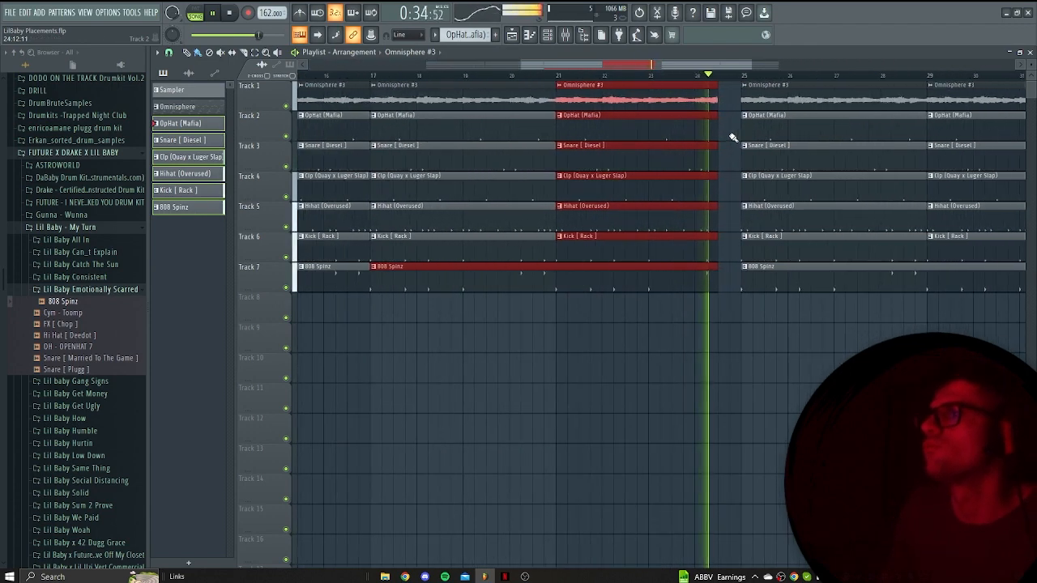
left_click(733, 136)
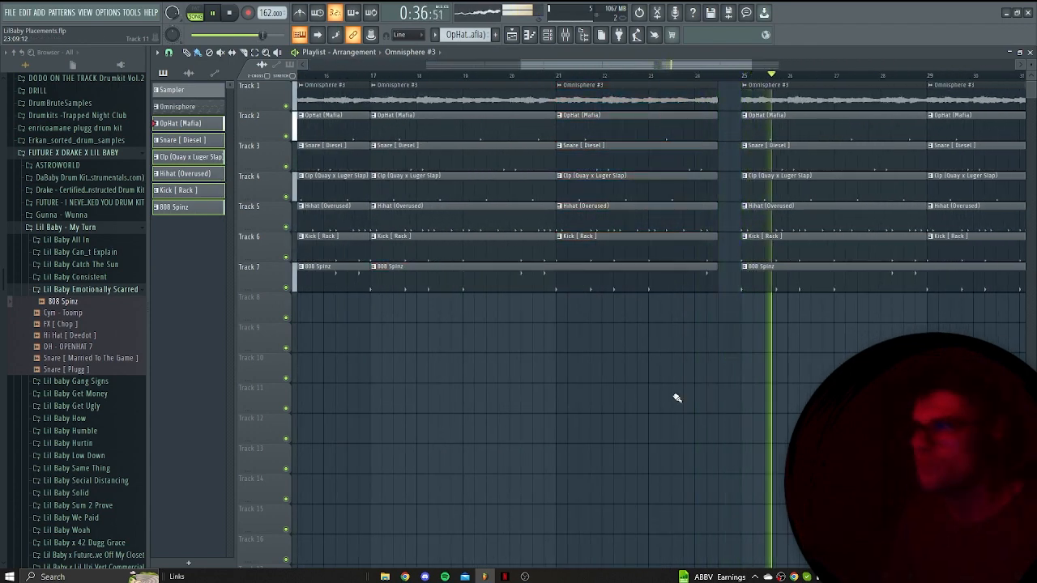
scroll(562, 351, "down", 4)
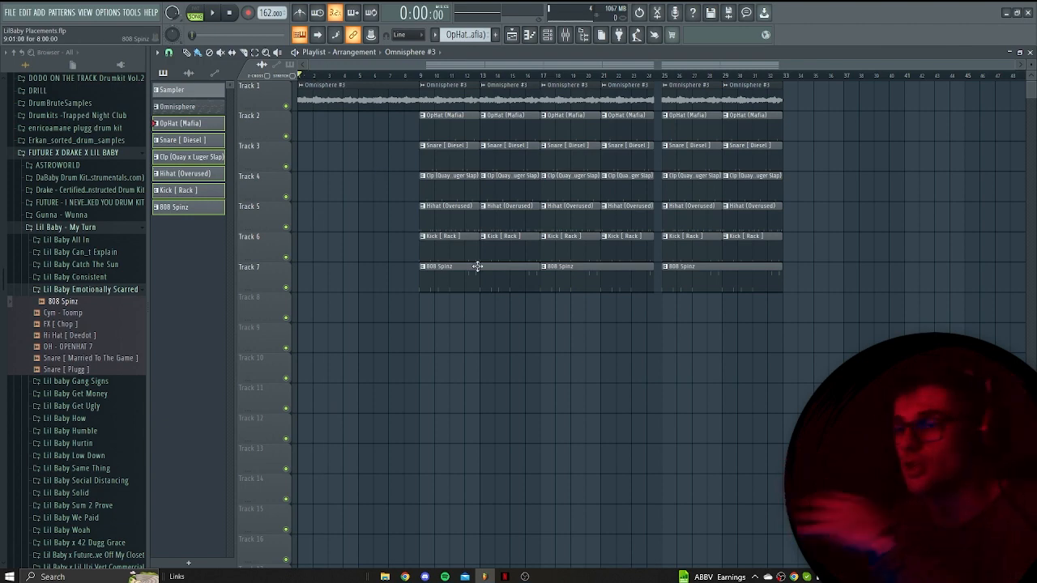
left_click(526, 577)
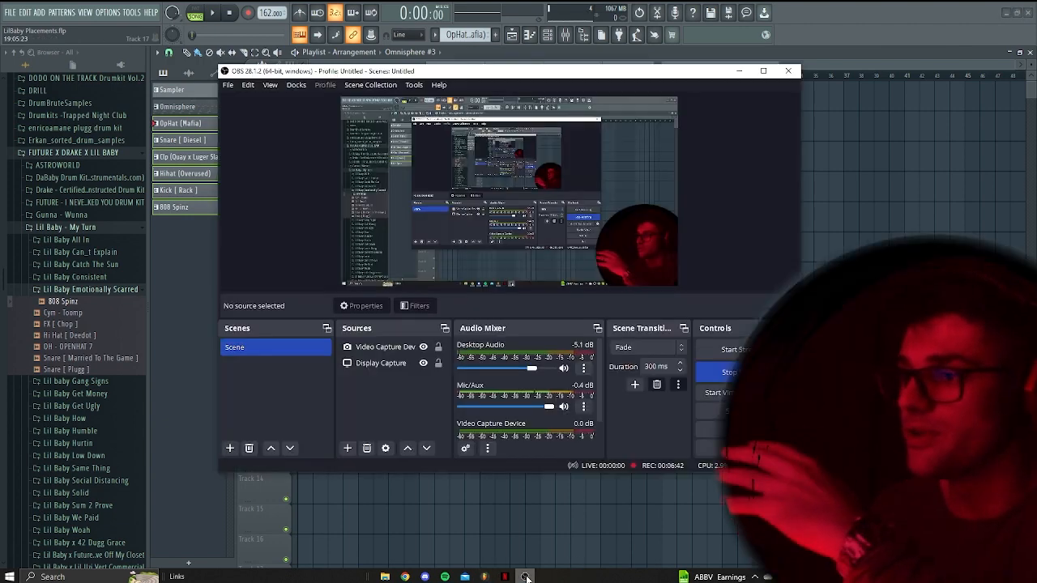
left_click(526, 577)
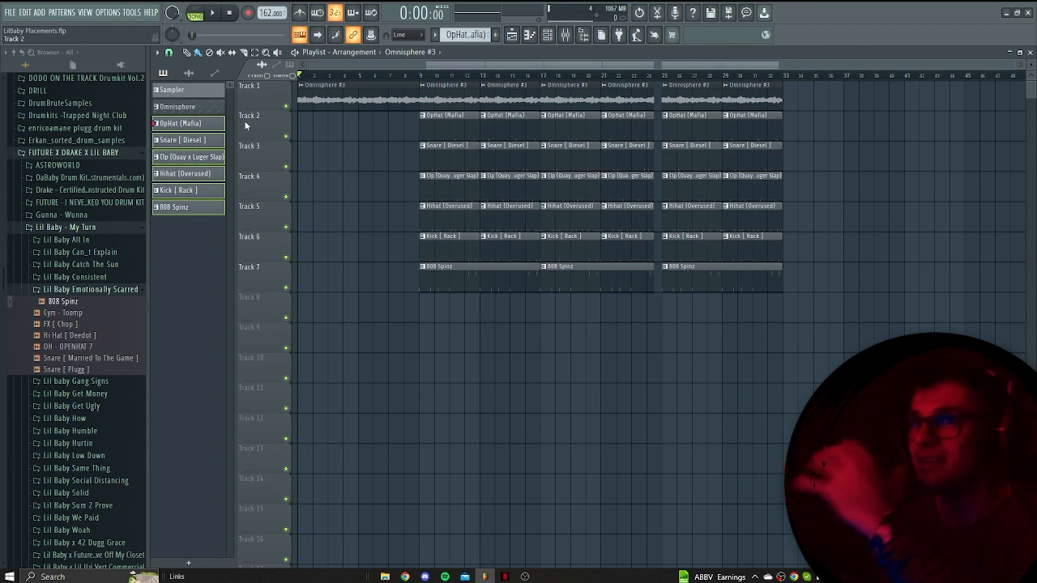
Review the notes of the Omnisphere melody in the piano roll and return to the playlist arrangement.
left_click(215, 114)
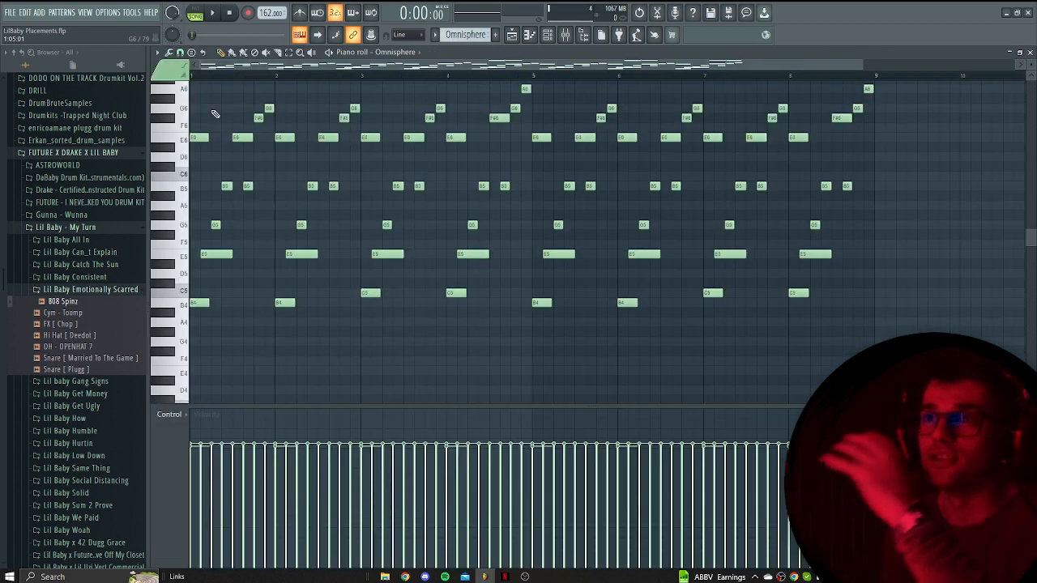
scroll(462, 221, "up", 3)
scroll(462, 221, "down", 3)
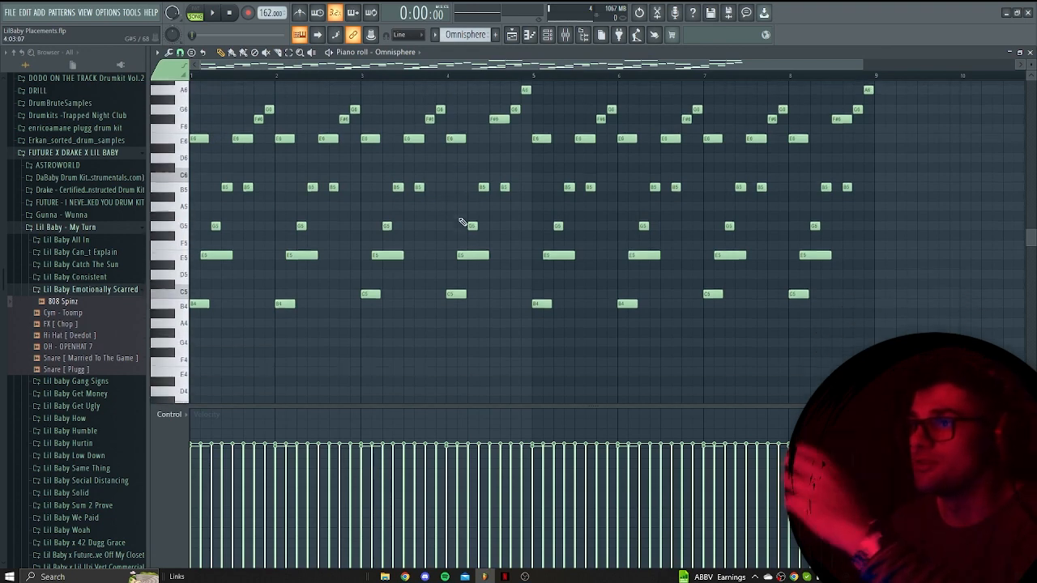
scroll(460, 221, "up", 5)
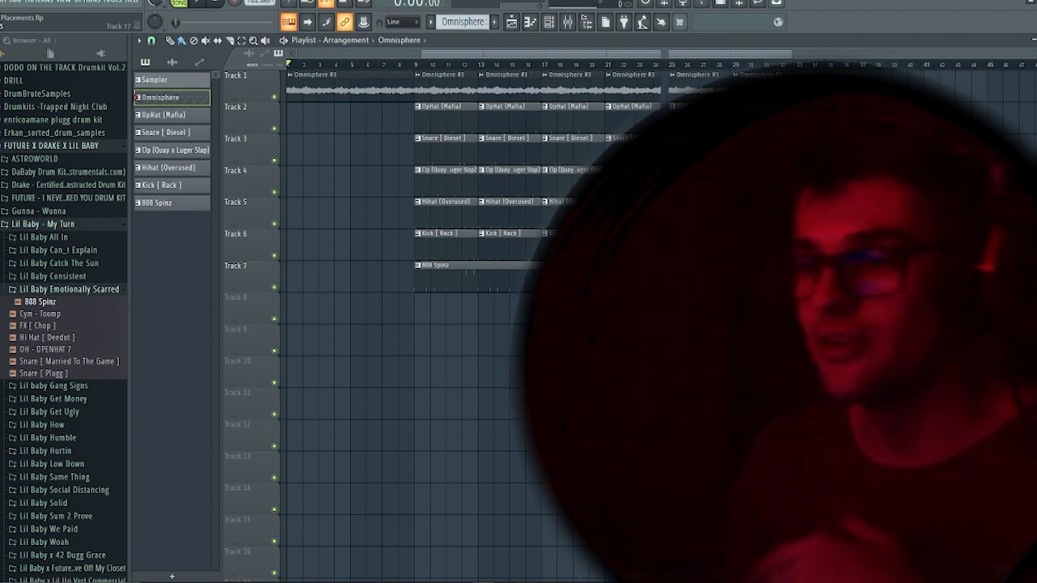
mouse_move(525, 582)
left_click(525, 541)
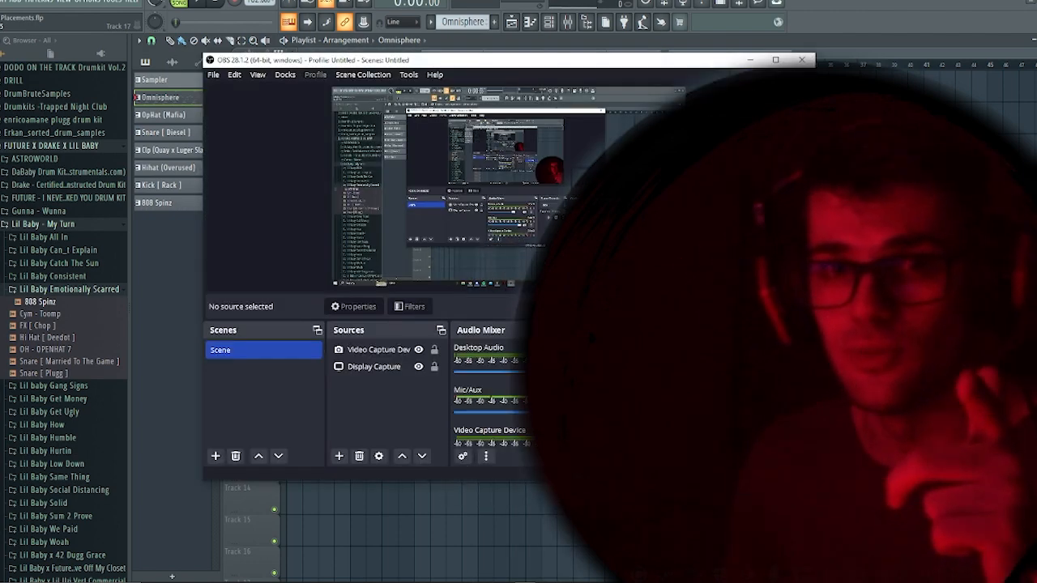